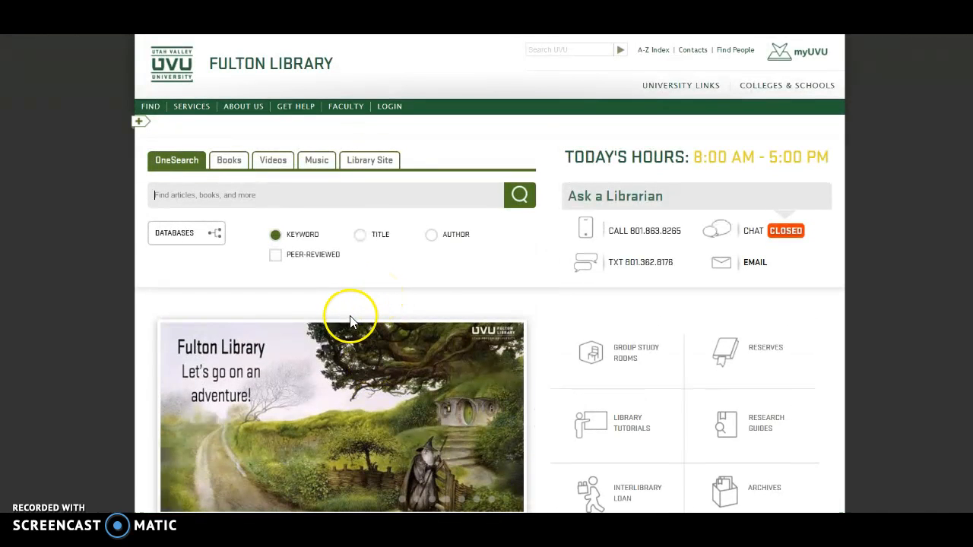
# Open the Library Tutorials page and look over the Research Skills and Using OneSearch video tutorial lists.
pyautogui.moveTo(194, 106)
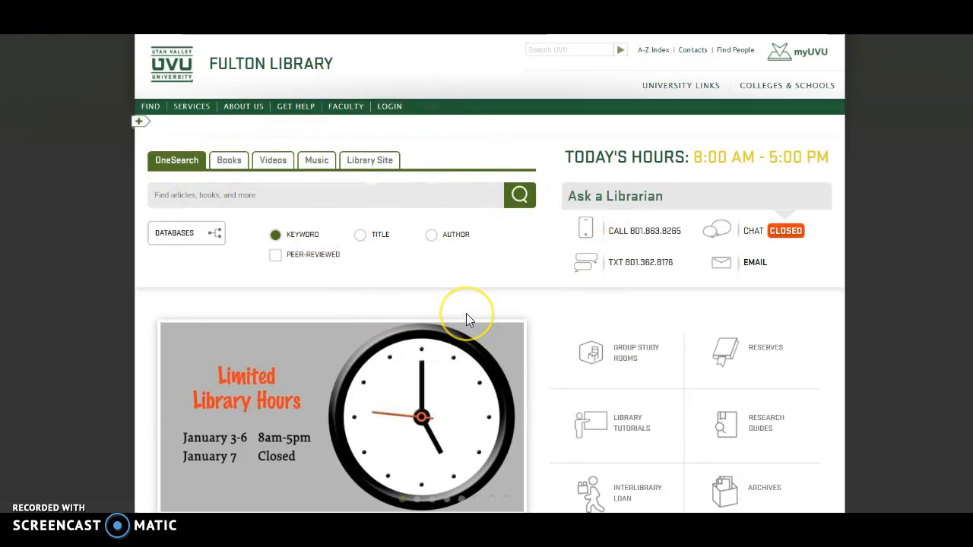
pyautogui.scroll(-2, 472, 300)
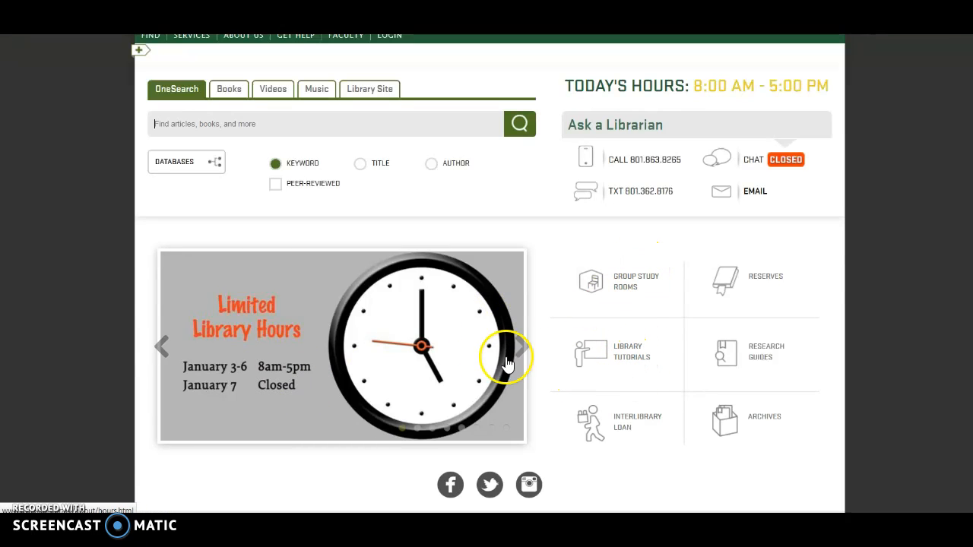
pyautogui.click(632, 354)
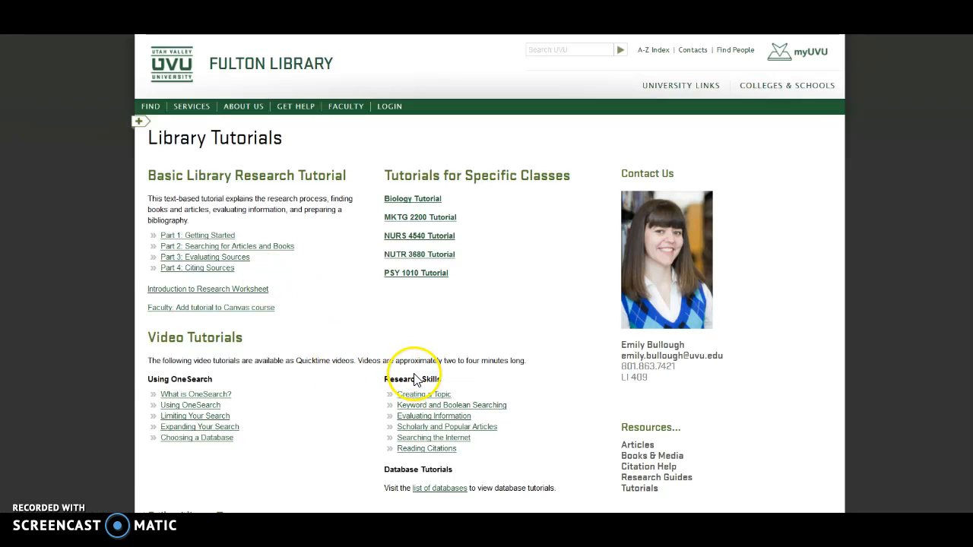
pyautogui.moveTo(384, 378); pyautogui.dragTo(458, 384)
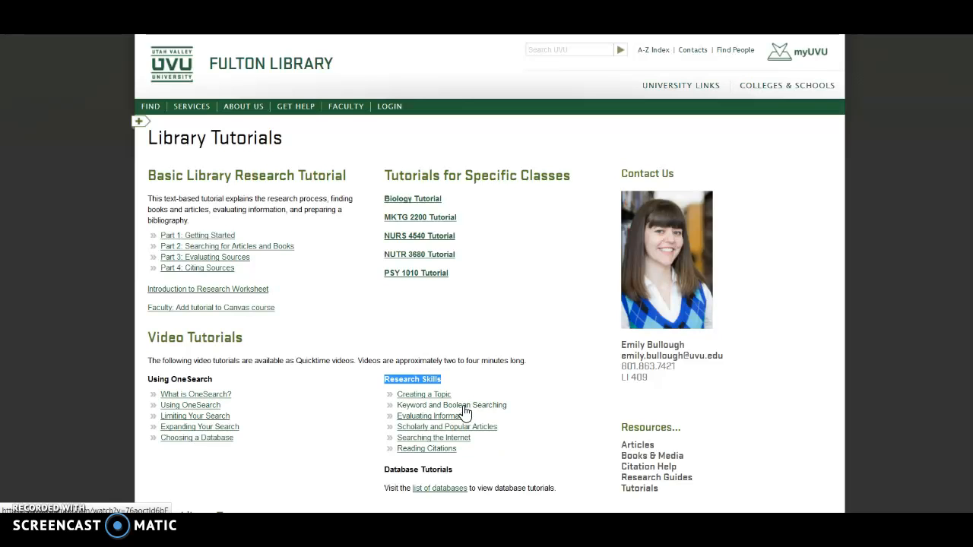
pyautogui.click(276, 437)
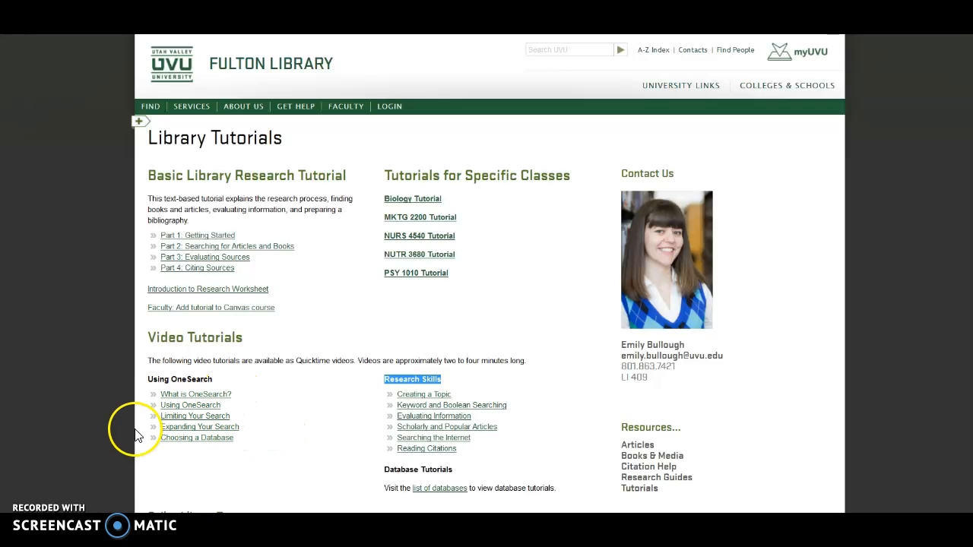
pyautogui.tripleClick(158, 380)
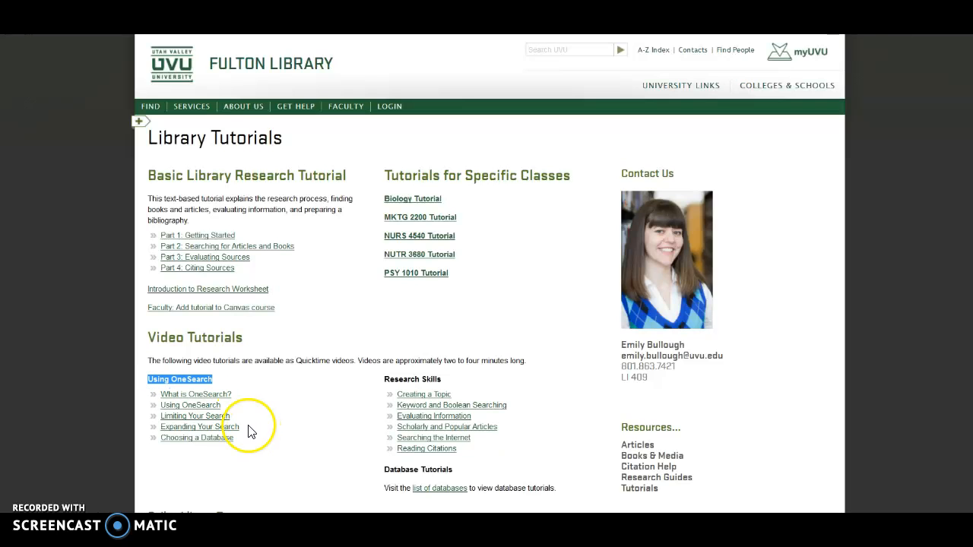
pyautogui.click(411, 380)
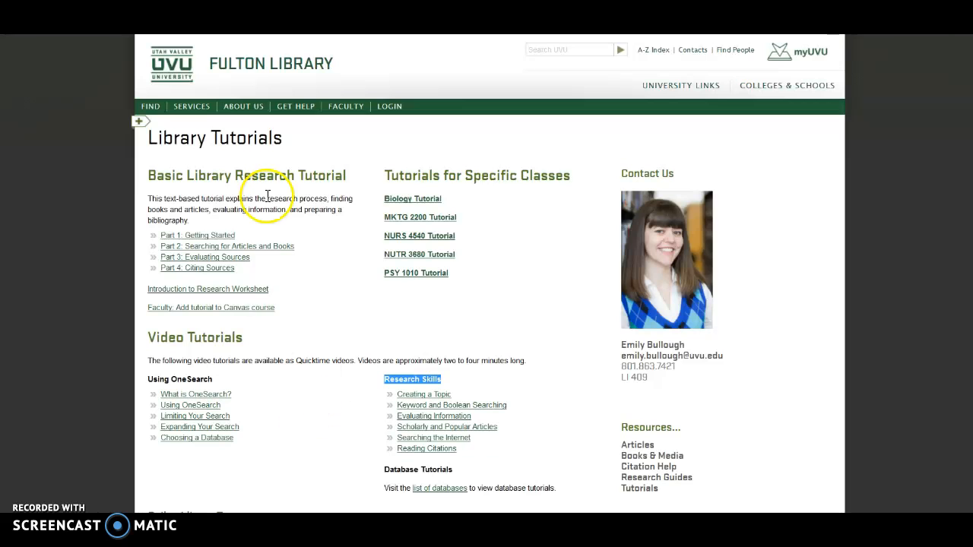
# Return to the Fulton Library home page and enter "capital punishment" in quotation marks as the OneSearch keyword phrase.
pyautogui.click(220, 76)
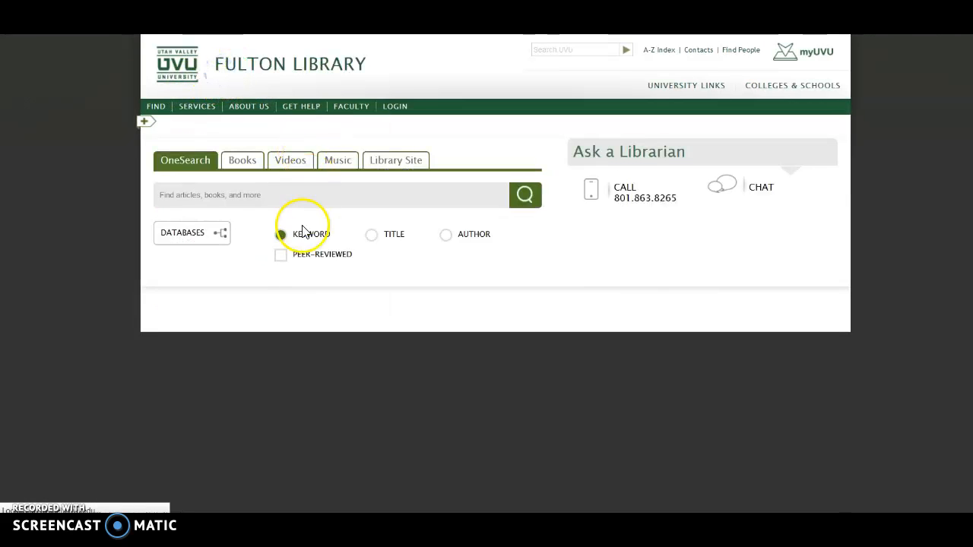
pyautogui.click(214, 199)
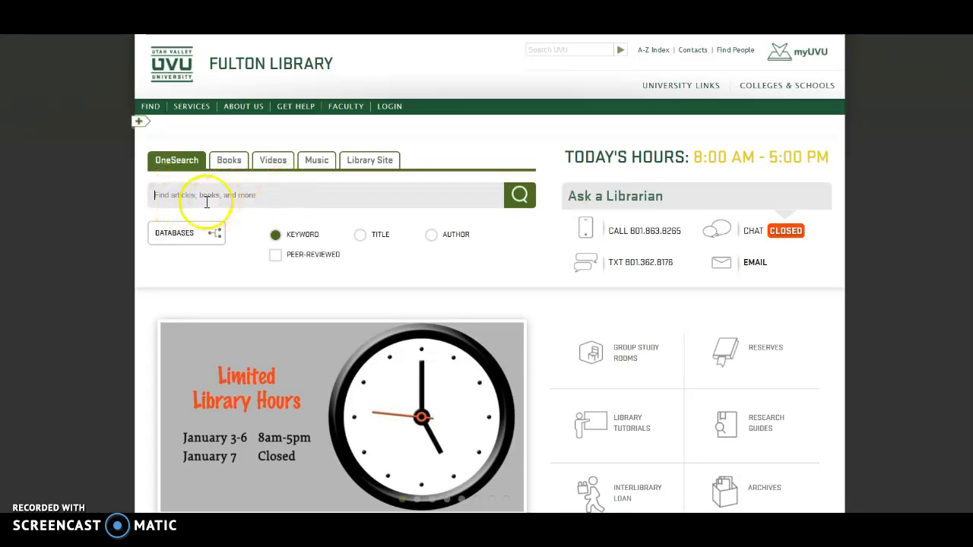
pyautogui.click(206, 202)
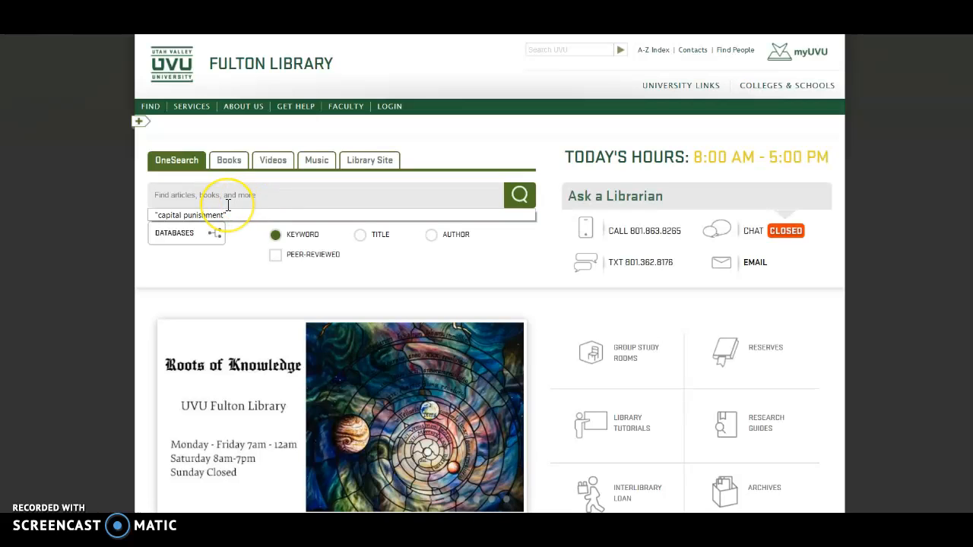
pyautogui.click(190, 193)
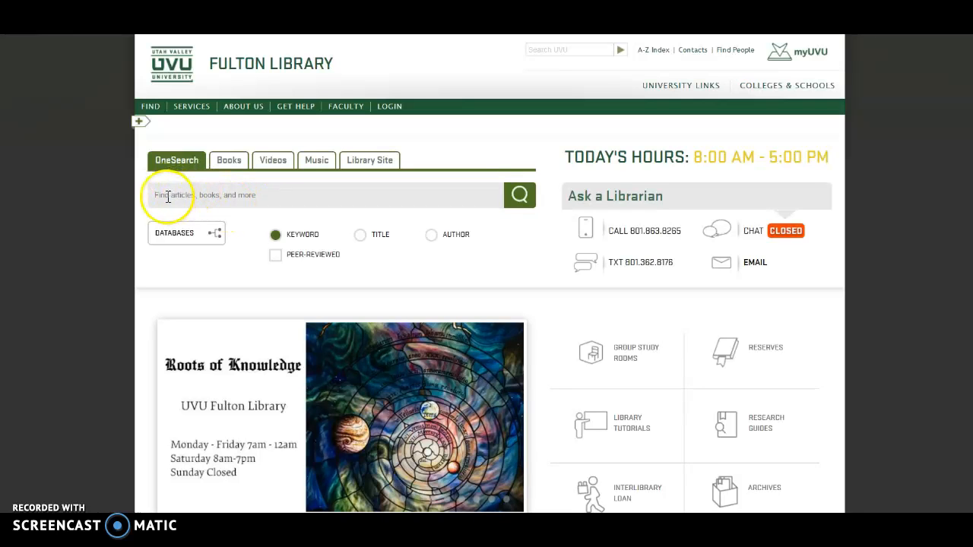
pyautogui.click(254, 194)
pyautogui.click(260, 198)
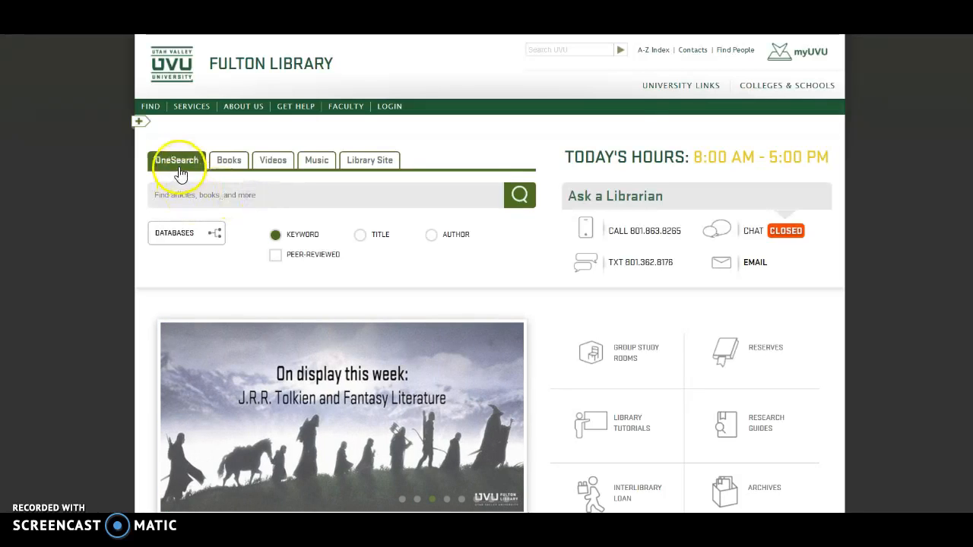
pyautogui.rightClick(173, 196)
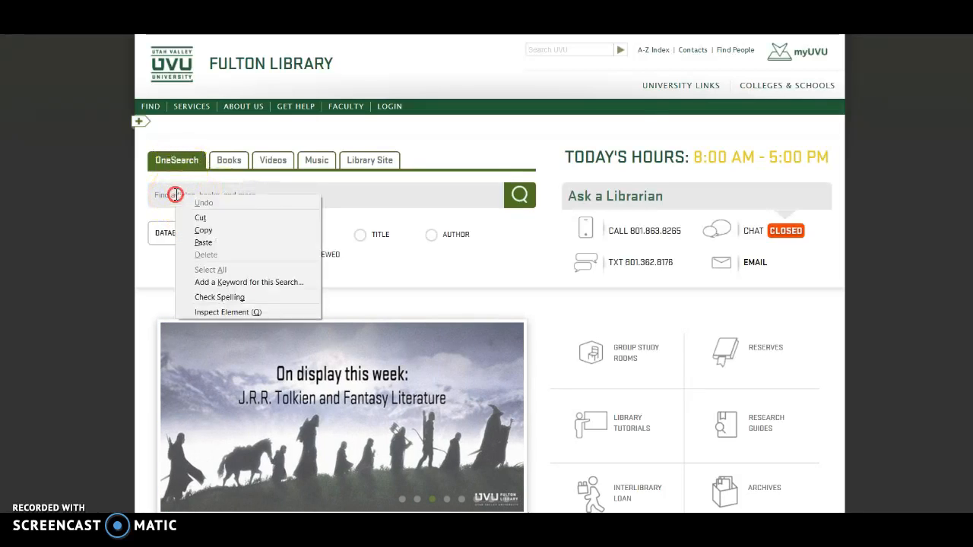
pyautogui.click(203, 242)
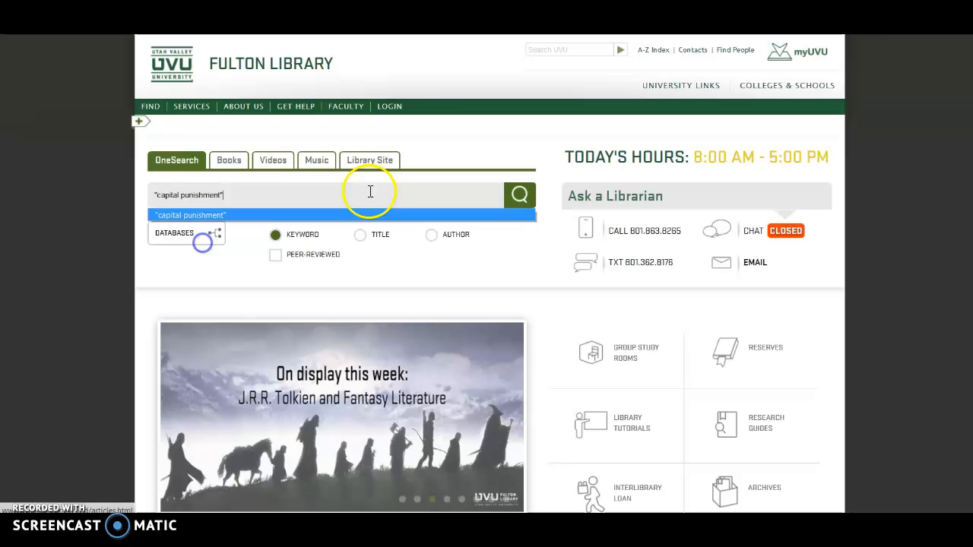
# Review the quoted phrase "capital punishment" and run the OneSearch keyword search for it.
pyautogui.click(250, 196)
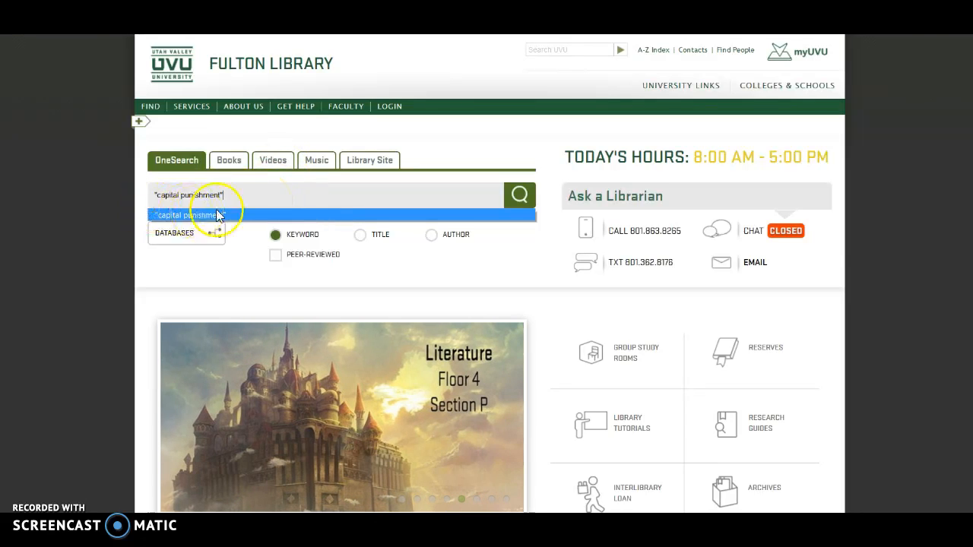
pyautogui.click(178, 199)
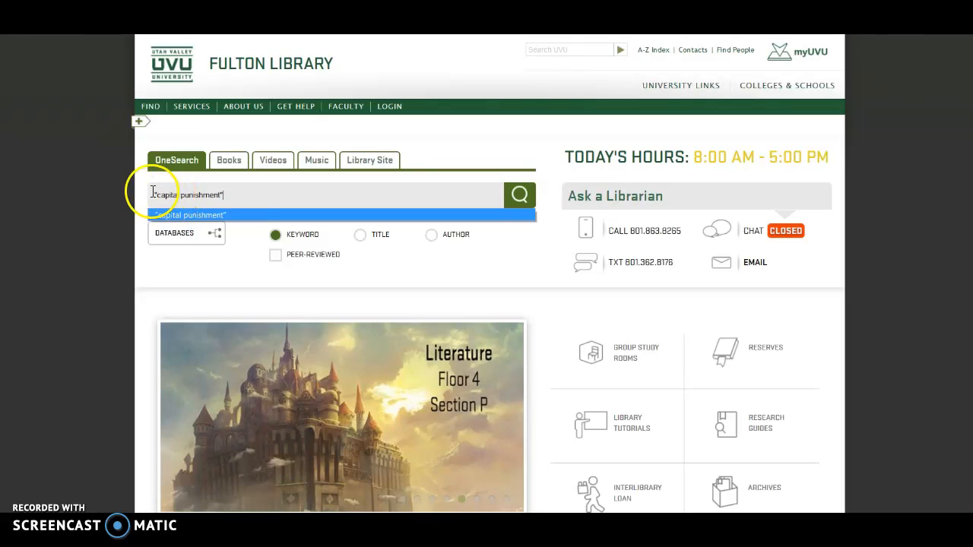
pyautogui.click(156, 196)
pyautogui.click(225, 196)
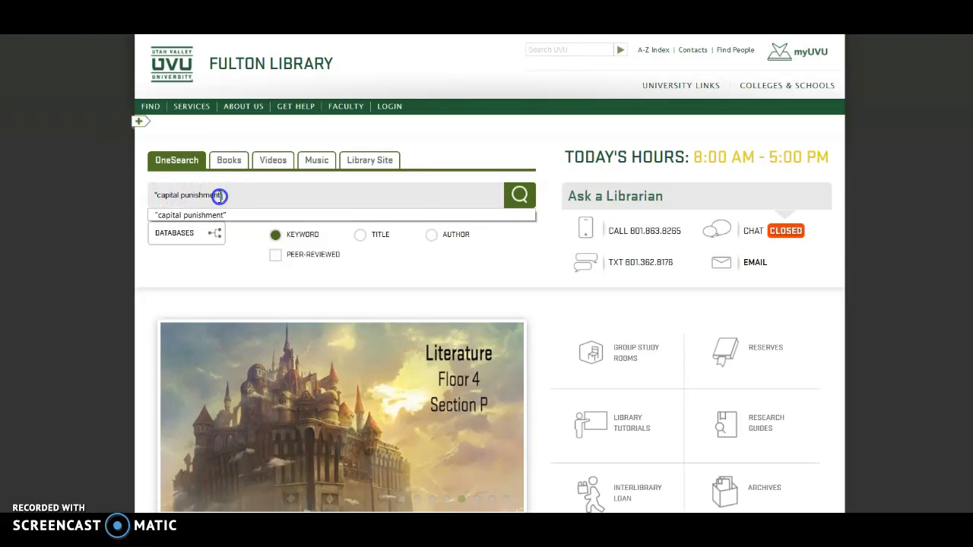
pyautogui.click(227, 196)
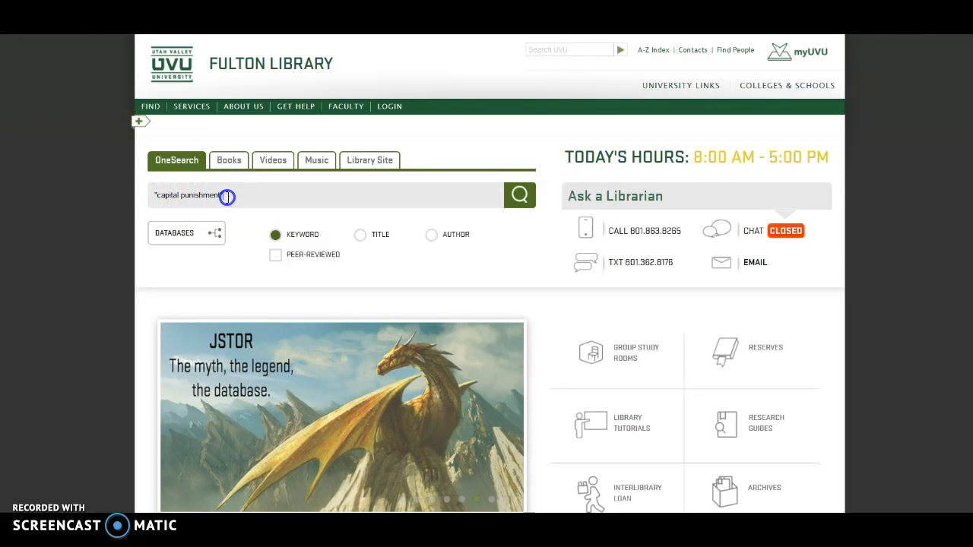
pyautogui.doubleClick(162, 194)
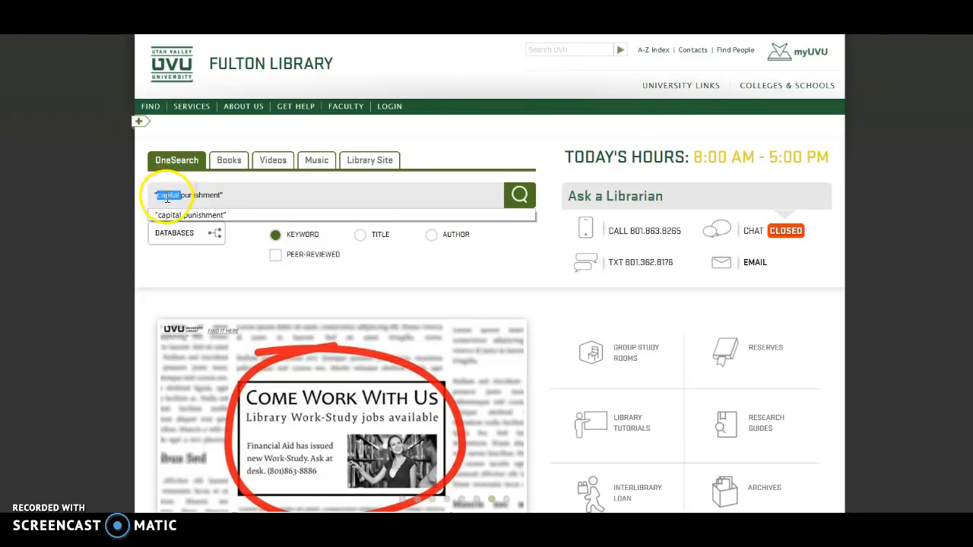
pyautogui.click(165, 195)
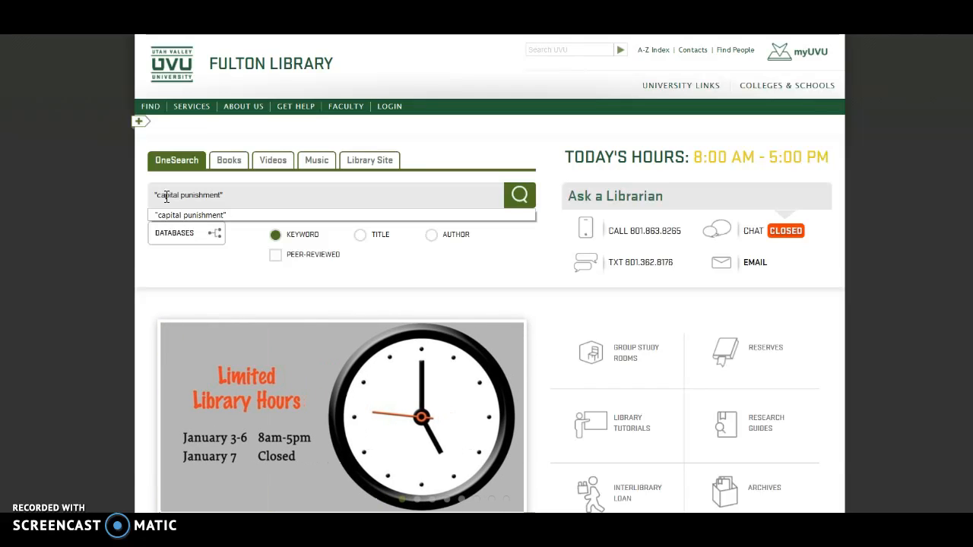
pyautogui.click(168, 213)
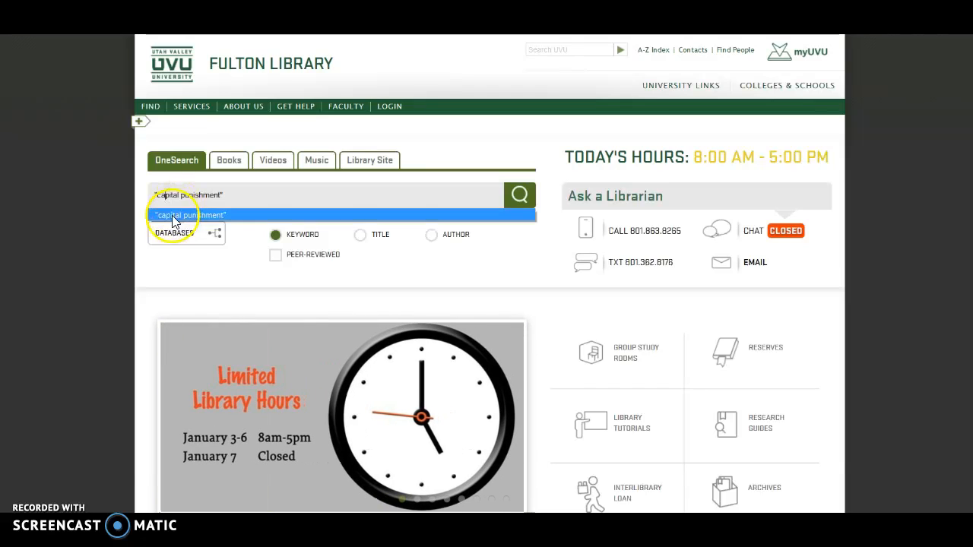
pyautogui.click(168, 199)
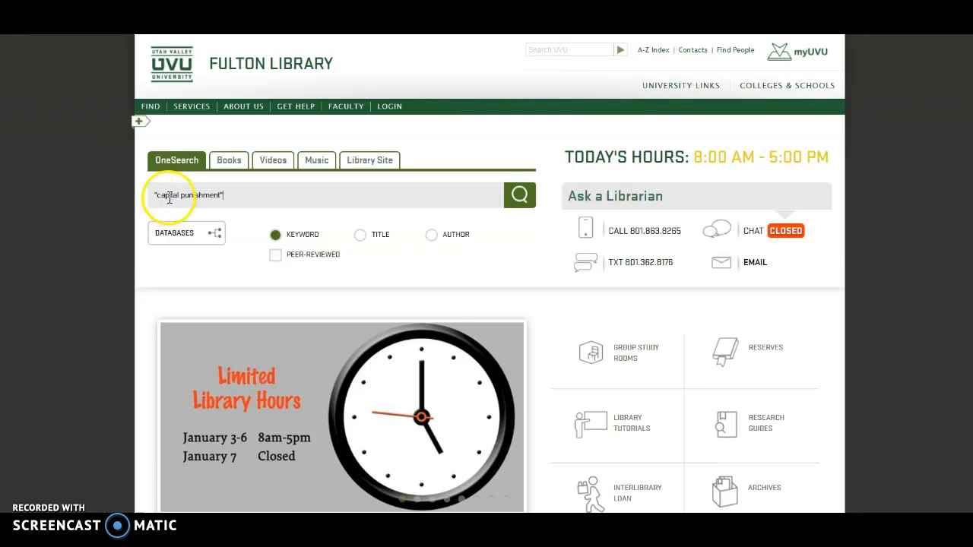
pyautogui.doubleClick(205, 195)
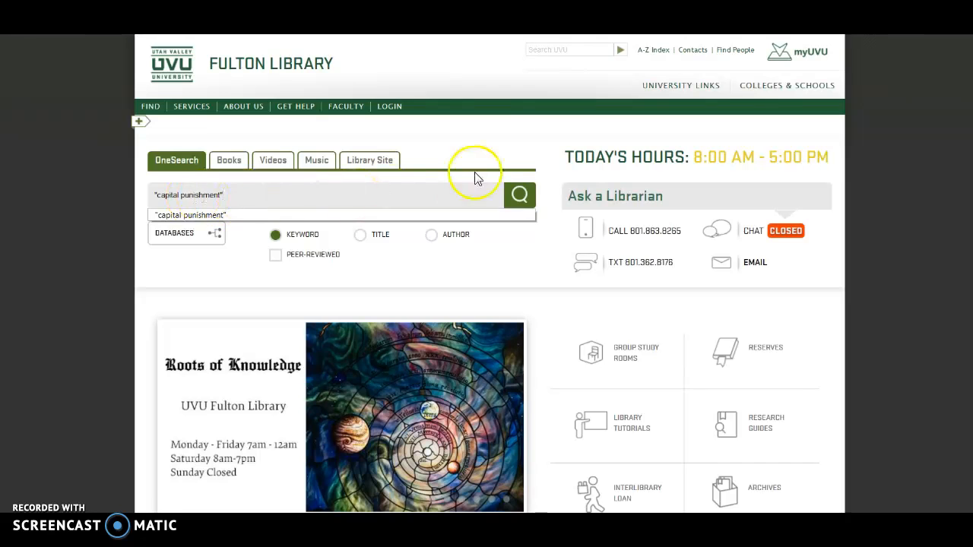
pyautogui.click(518, 197)
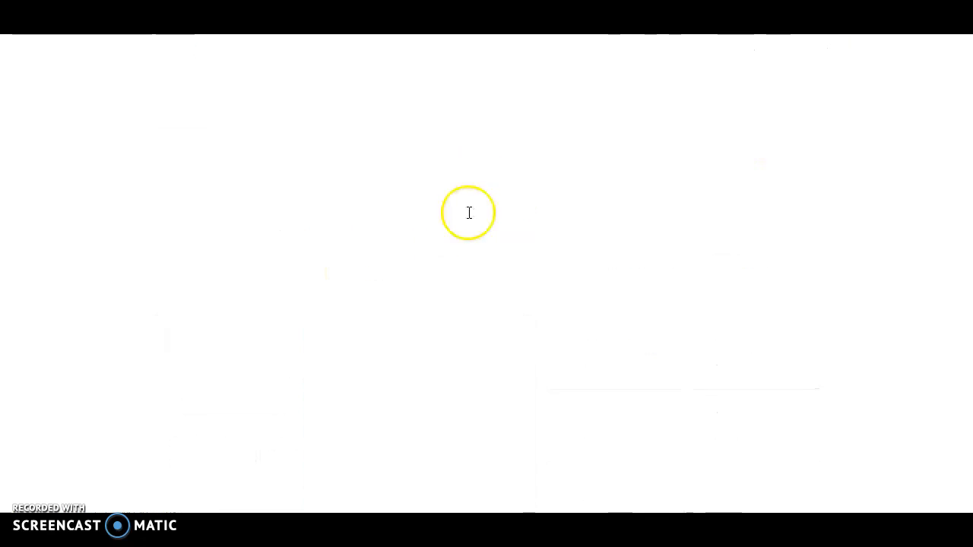
# Check the total number of search results for the quoted phrase.
pyautogui.moveTo(176, 143); pyautogui.dragTo(354, 145)
pyautogui.click(271, 142)
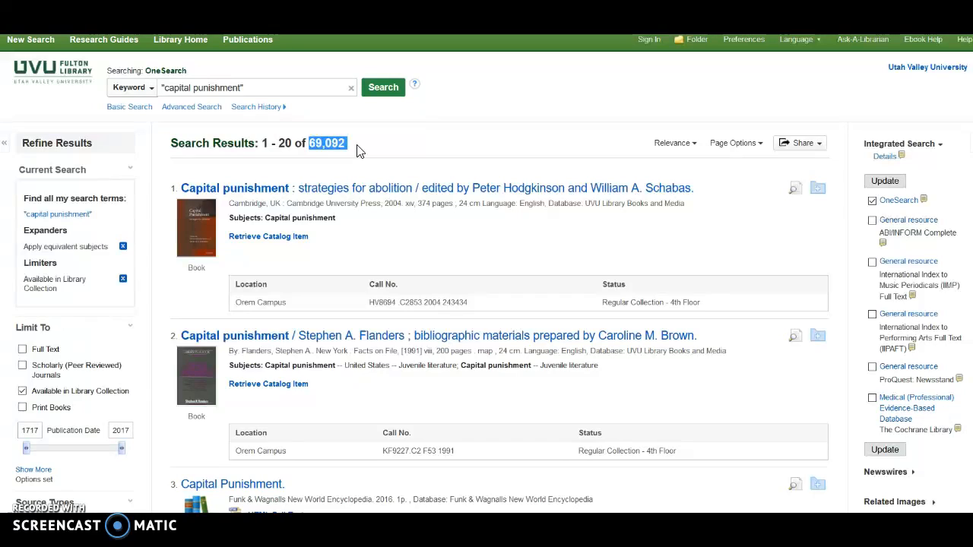
pyautogui.click(357, 149)
# Narrow the search by adding AND Utah after "capital punishment" and run it again.
pyautogui.moveTo(160, 88); pyautogui.dragTo(244, 88)
pyautogui.click(261, 87)
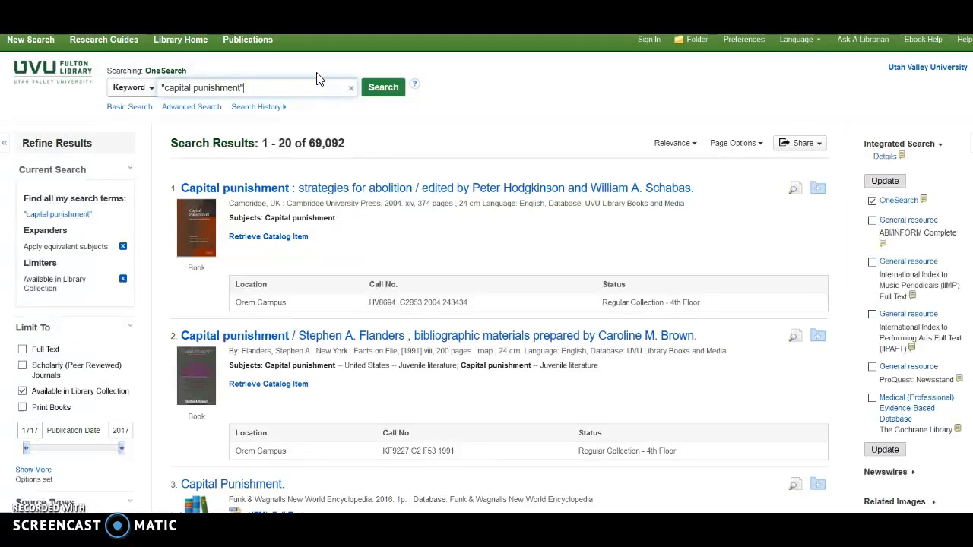
pyautogui.click(182, 89)
pyautogui.click(257, 88)
pyautogui.click(278, 87)
pyautogui.click(383, 87)
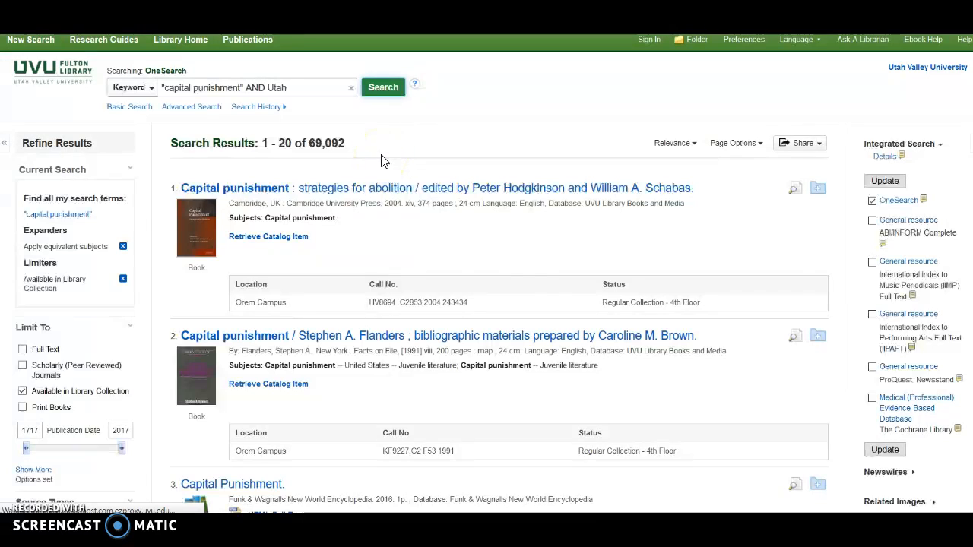
# Examine the narrowed search's result count and the Limit To and Source Types filters available for refining it.
pyautogui.moveTo(262, 142); pyautogui.dragTo(298, 149)
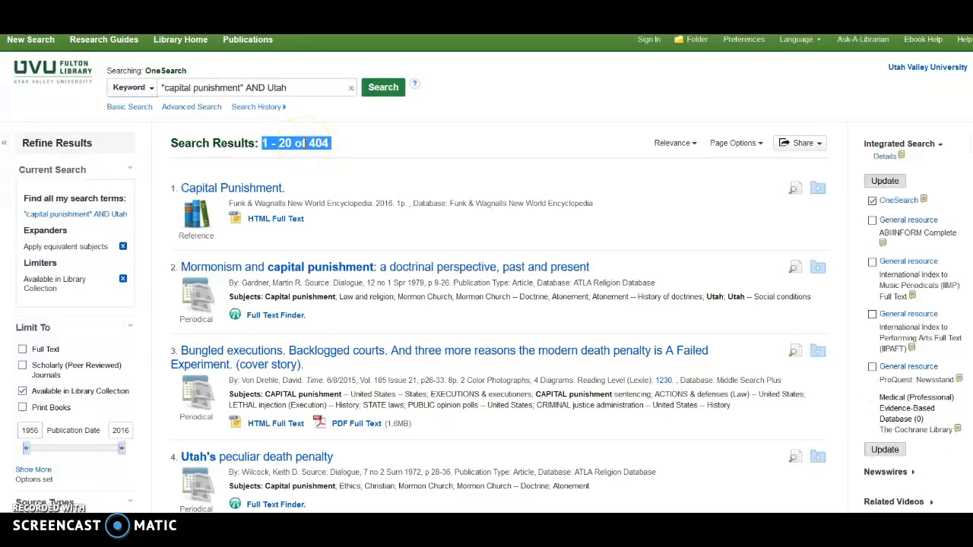
pyautogui.click(315, 142)
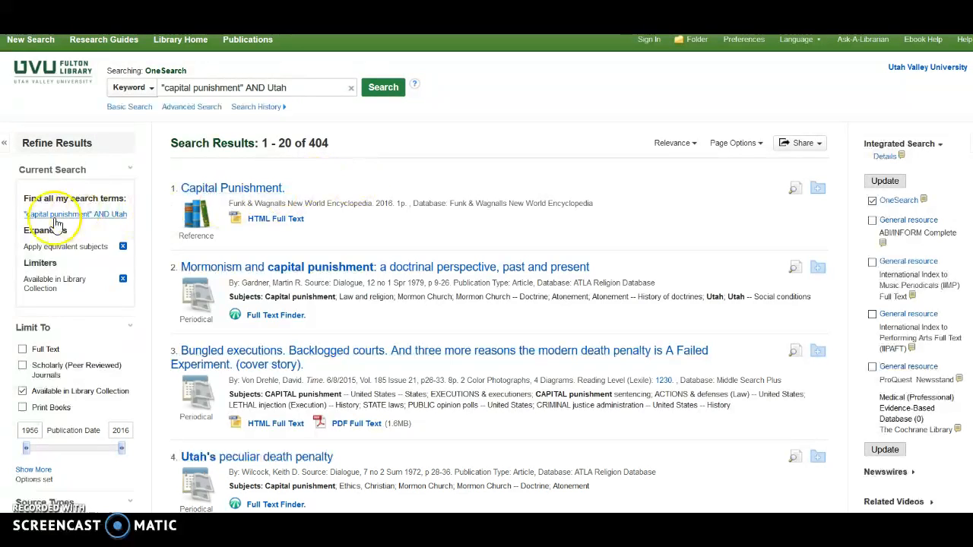
pyautogui.scroll(-1, 80, 317)
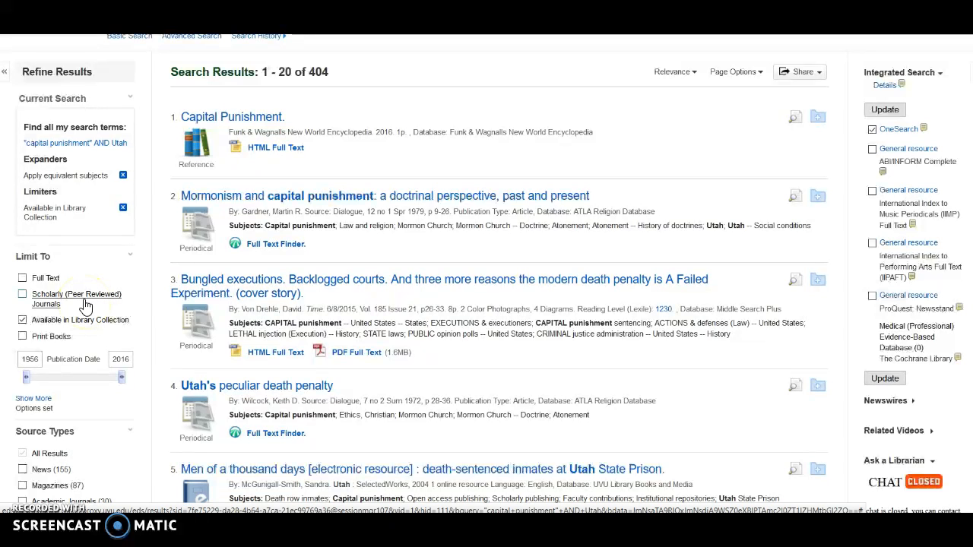
pyautogui.click(136, 415)
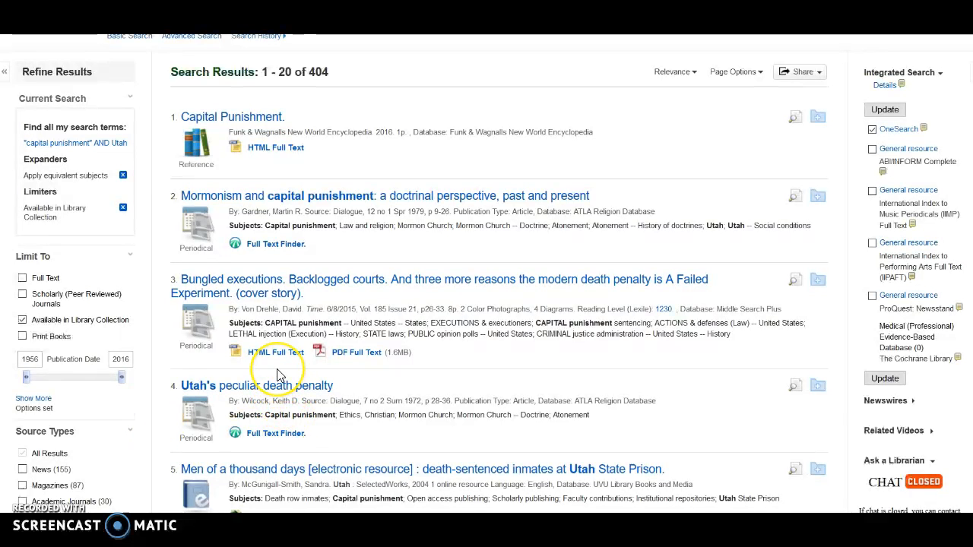
pyautogui.scroll(-1, 277, 369)
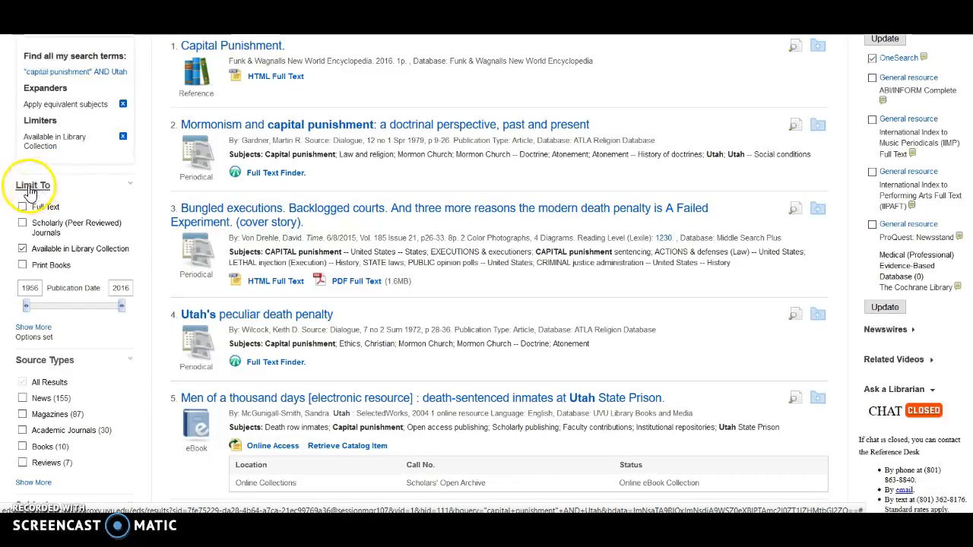
pyautogui.scroll(2, 327, 228)
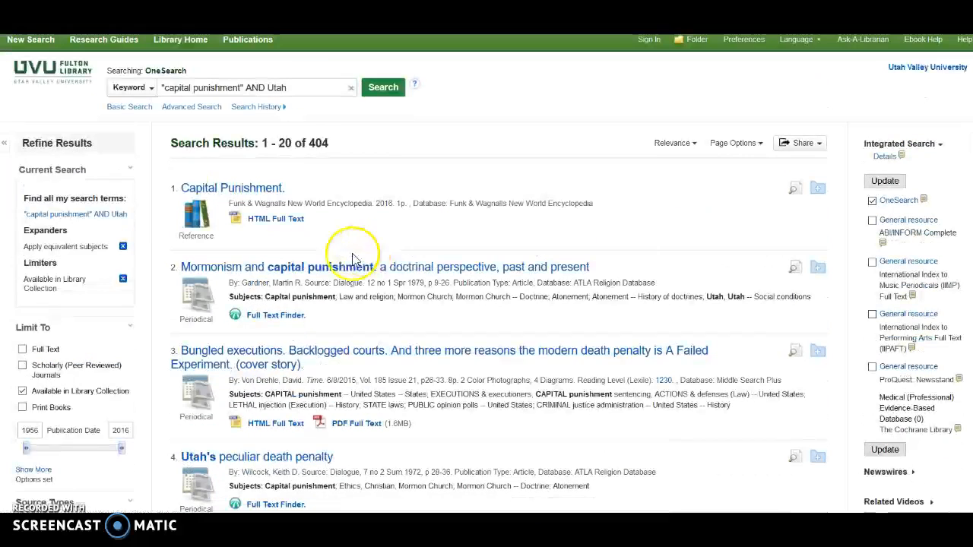
pyautogui.tripleClick(320, 143)
pyautogui.click(318, 143)
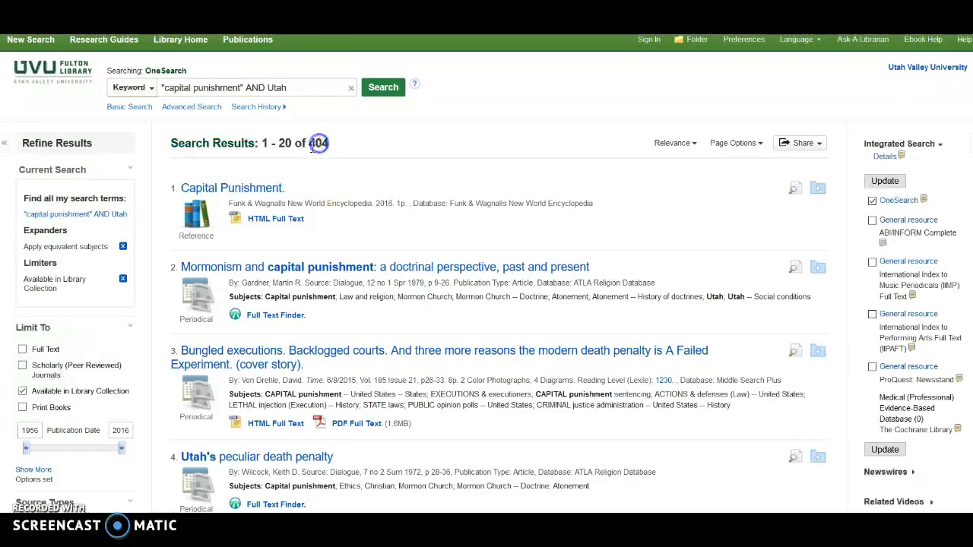
pyautogui.scroll(-2, 310, 242)
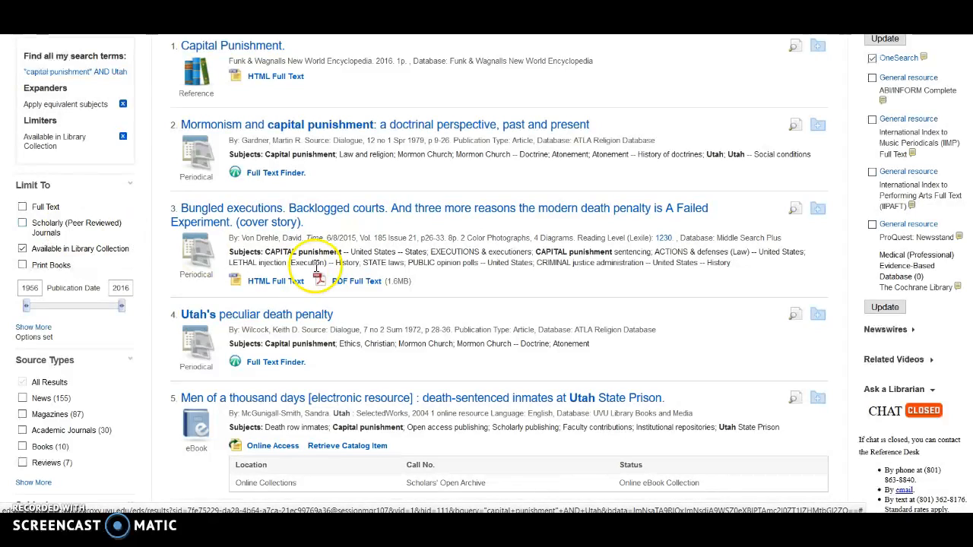
# Examine the source type labels and publication details of the first ten or so search results.
pyautogui.scroll(1, 281, 228)
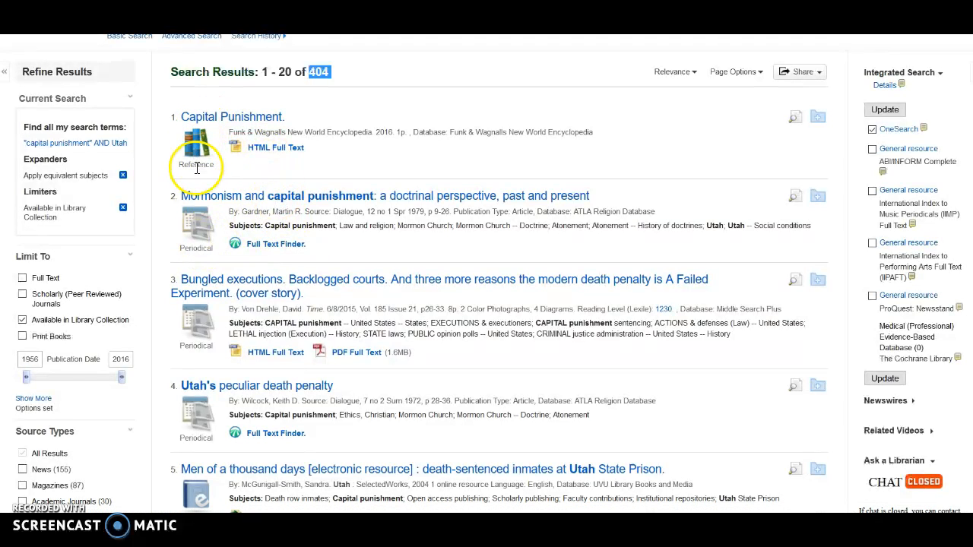
pyautogui.moveTo(278, 132); pyautogui.dragTo(375, 134)
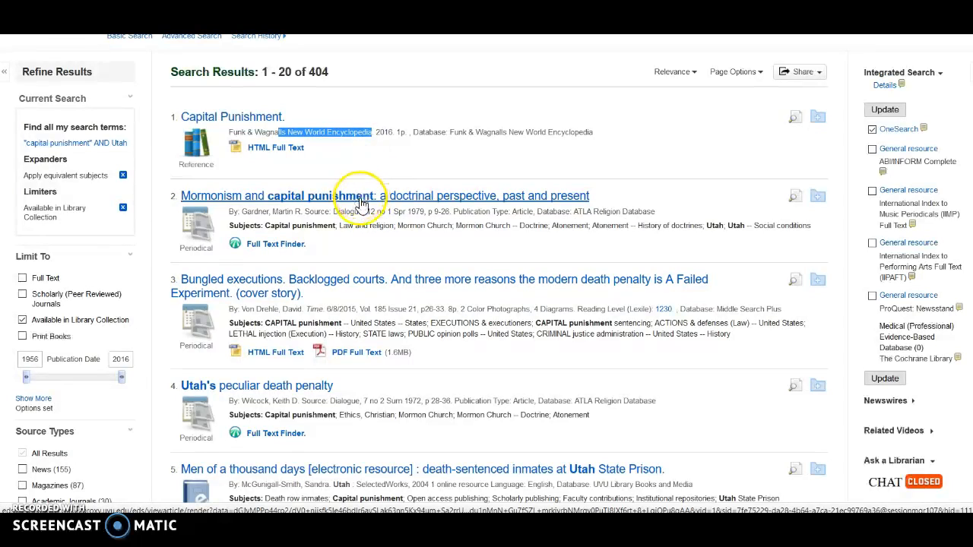
pyautogui.scroll(-1, 200, 163)
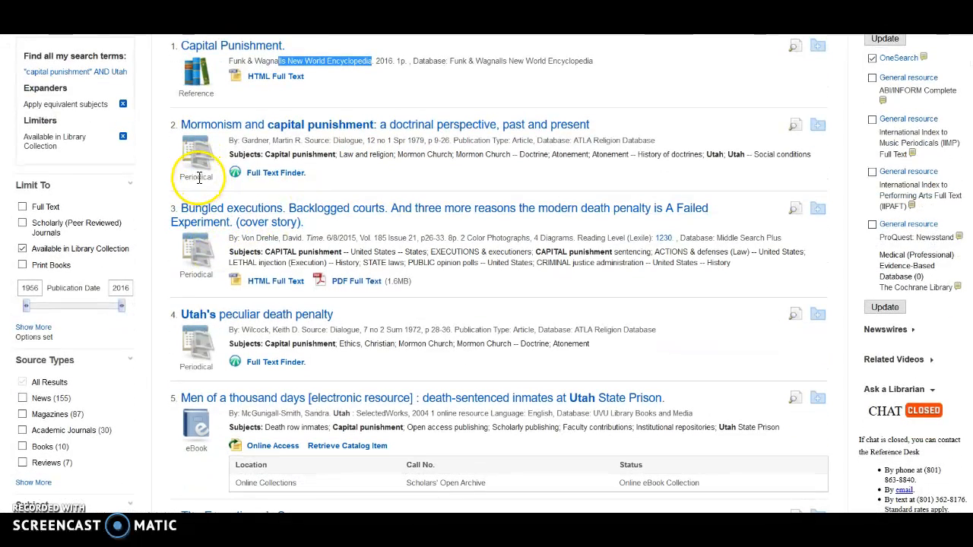
pyautogui.doubleClick(199, 177)
pyautogui.scroll(-2, 200, 178)
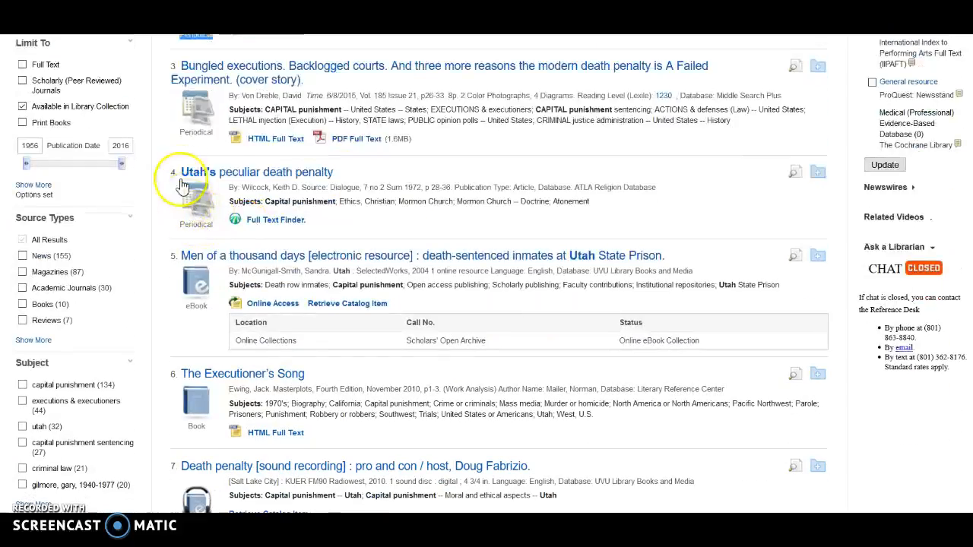
pyautogui.click(199, 308)
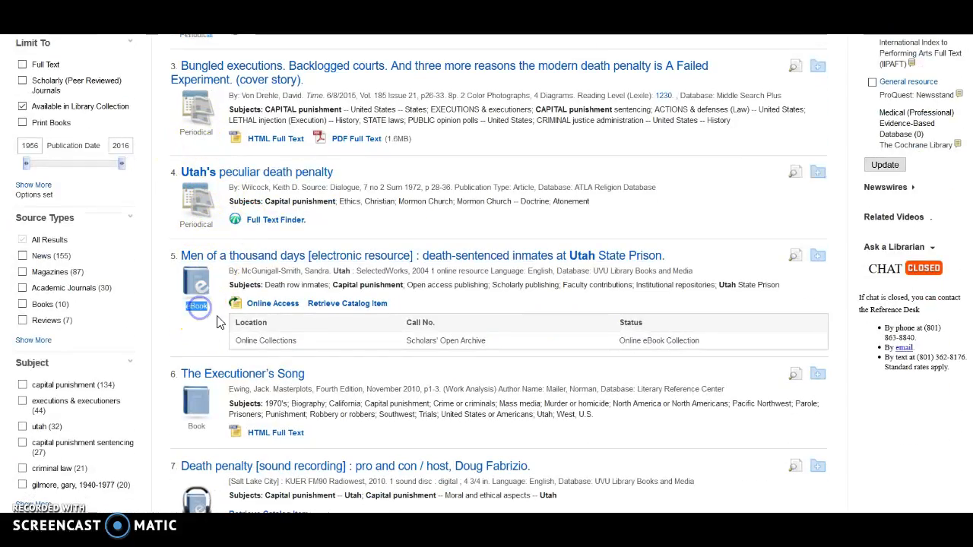
pyautogui.scroll(-2, 216, 323)
pyautogui.scroll(-2, 201, 372)
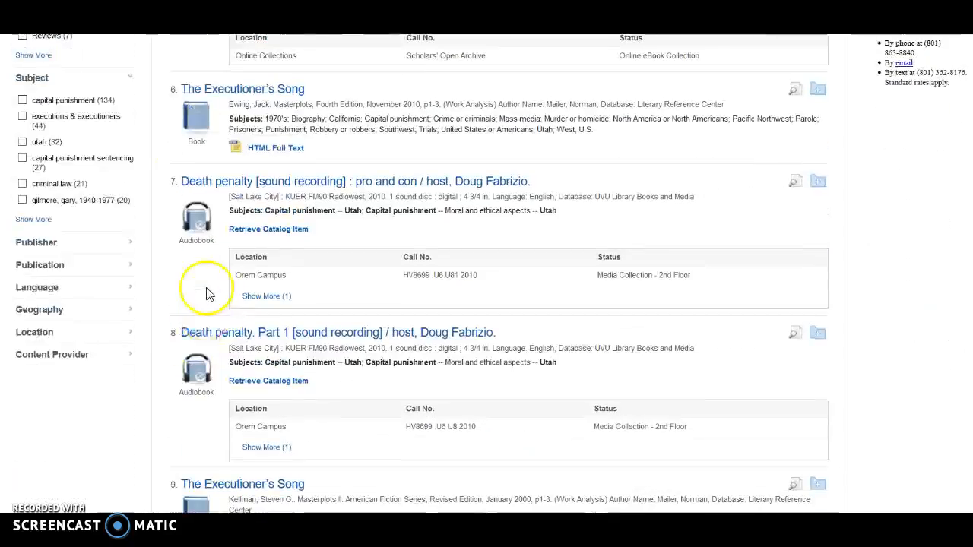
pyautogui.doubleClick(196, 240)
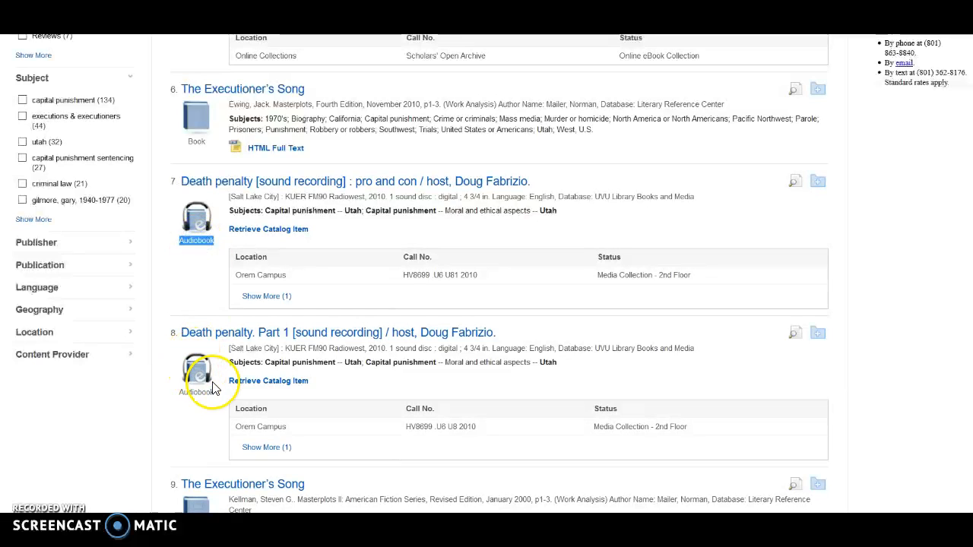
pyautogui.scroll(-3, 213, 388)
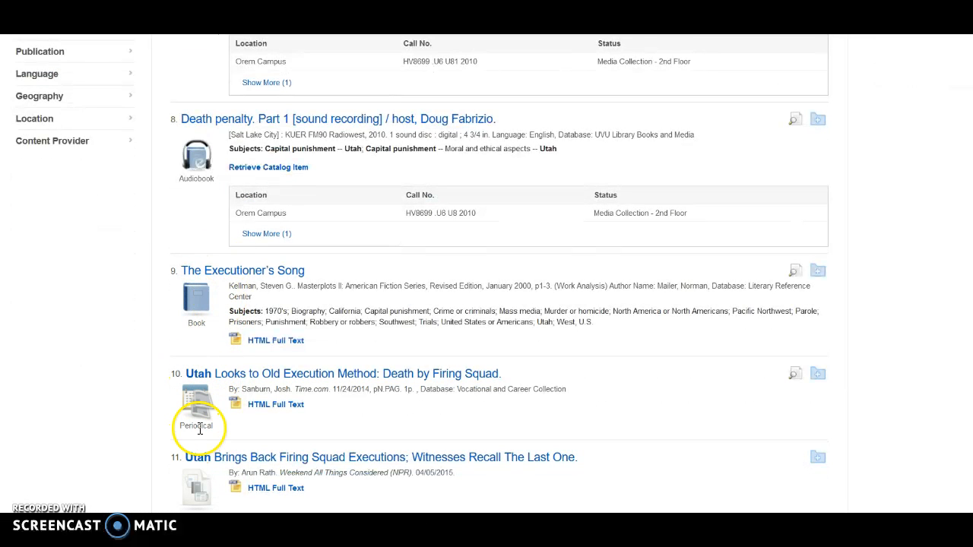
pyautogui.click(250, 423)
# Limit the search results to Scholarly (Peer Reviewed) Journals.
pyautogui.scroll(20, 278, 406)
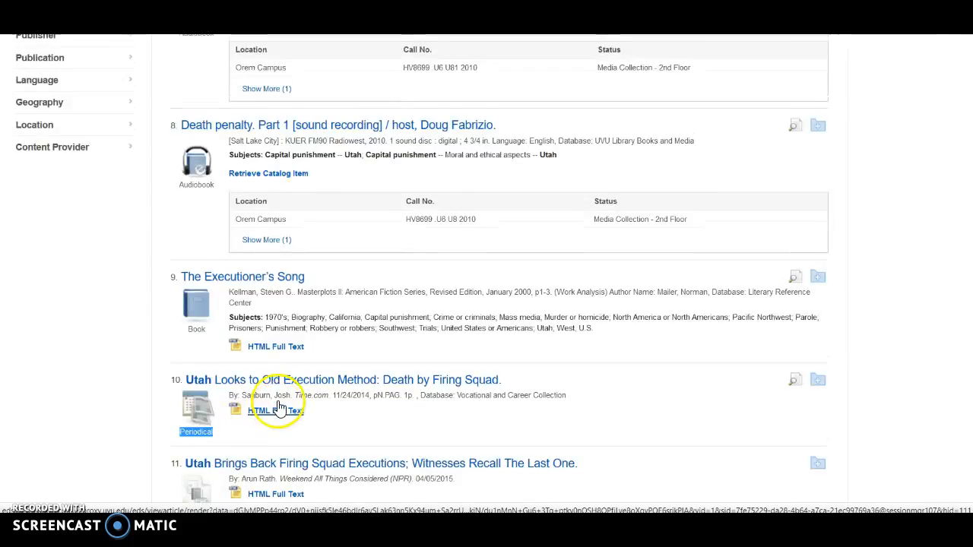
pyautogui.scroll(1, 279, 406)
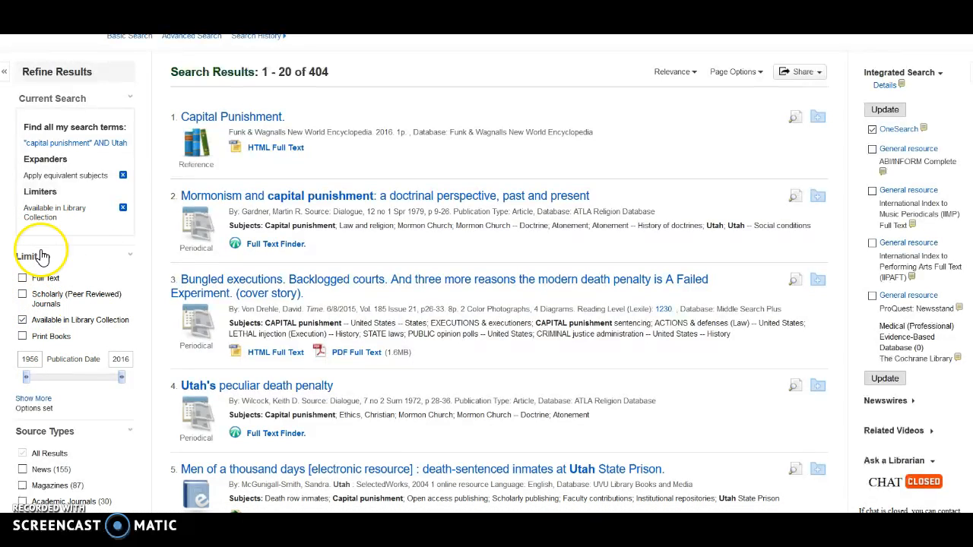
pyautogui.click(23, 295)
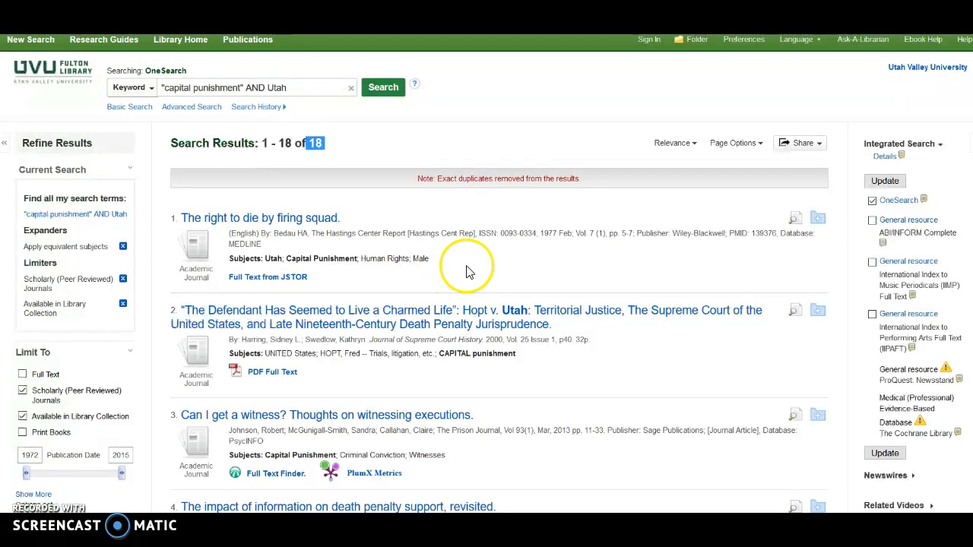
pyautogui.click(505, 237)
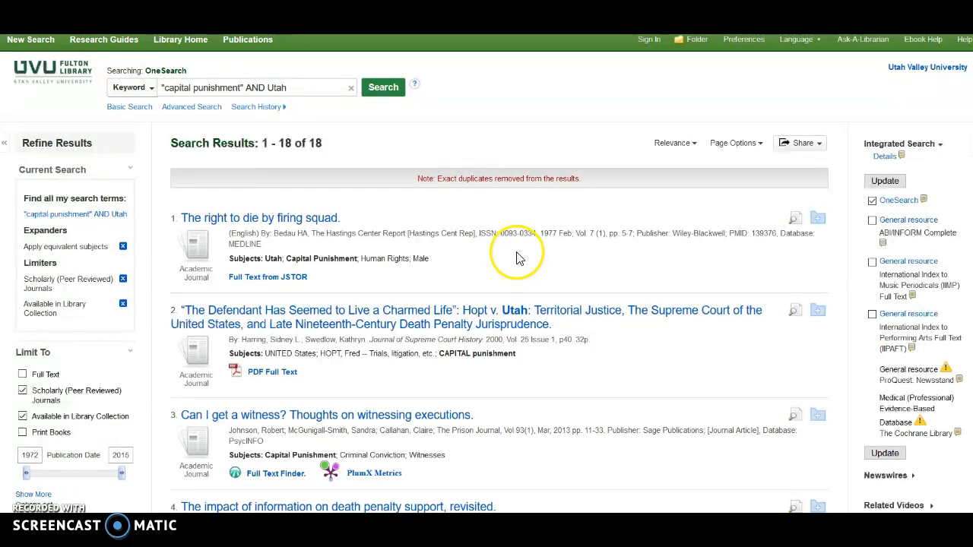
# Examine the source type label of each result in the peer-reviewed list to see which are academic journals.
pyautogui.scroll(-1, 392, 243)
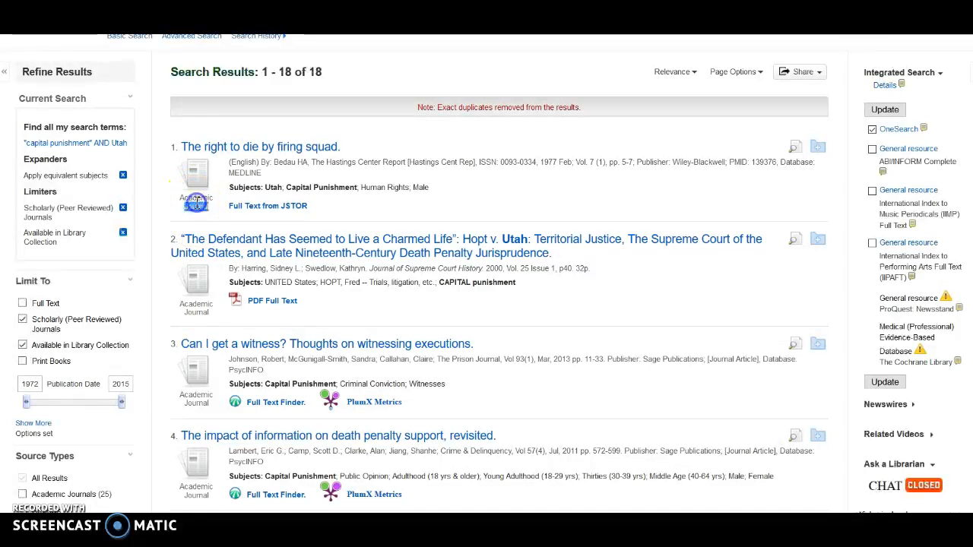
pyautogui.doubleClick(195, 304)
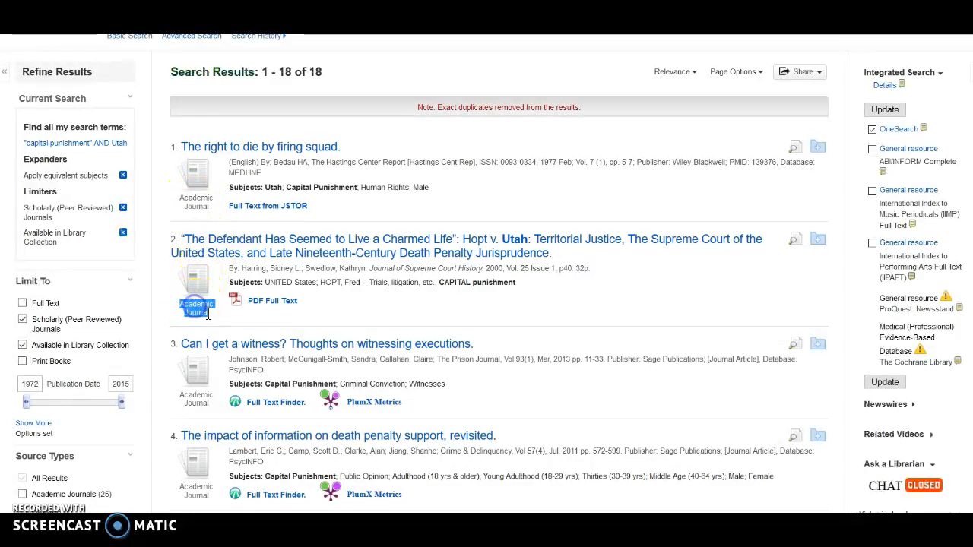
pyautogui.scroll(-3, 208, 315)
pyautogui.doubleClick(196, 185)
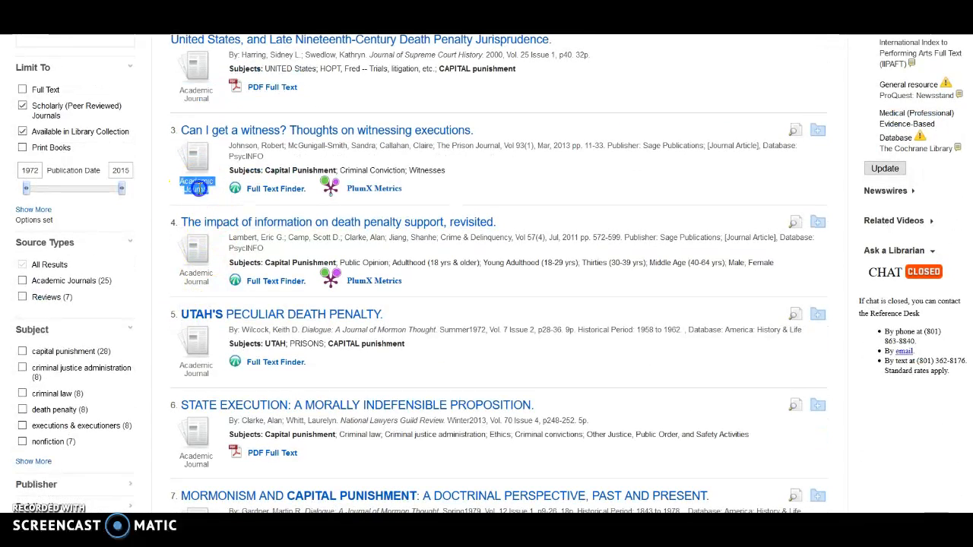
pyautogui.doubleClick(195, 276)
pyautogui.click(198, 368)
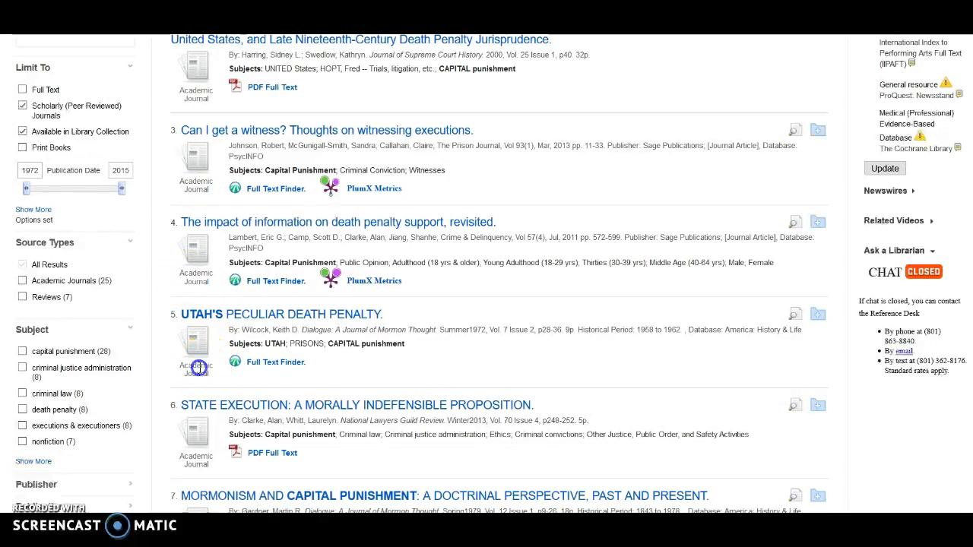
pyautogui.scroll(-3, 228, 350)
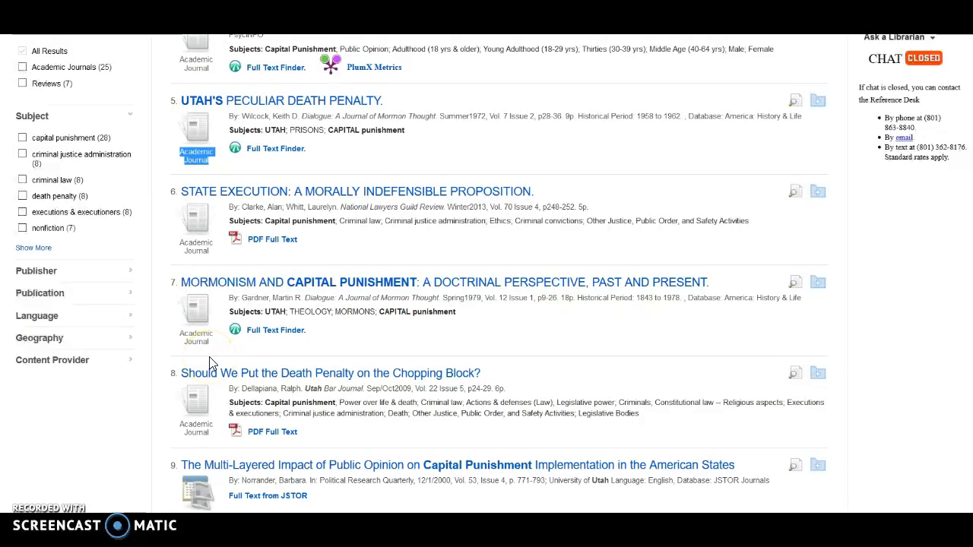
pyautogui.click(274, 343)
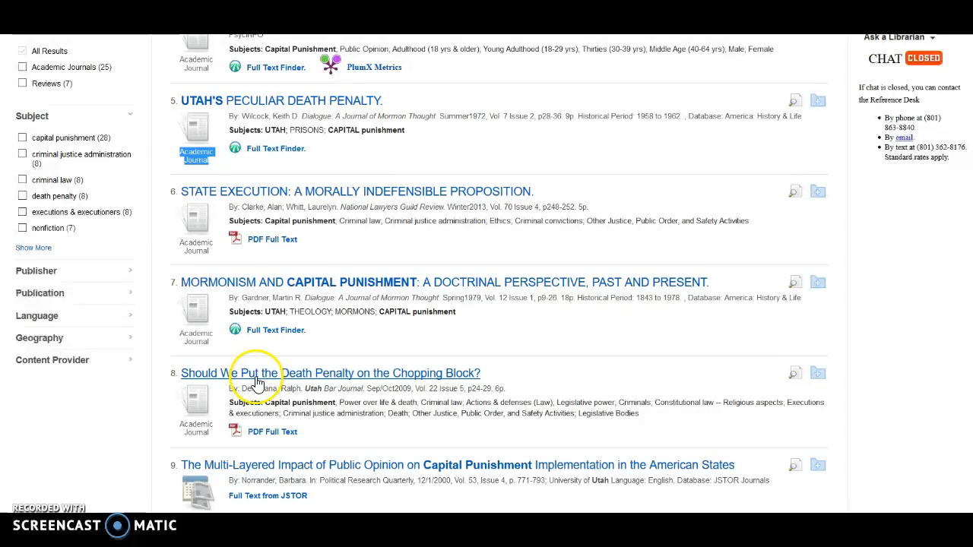
pyautogui.scroll(-3, 251, 380)
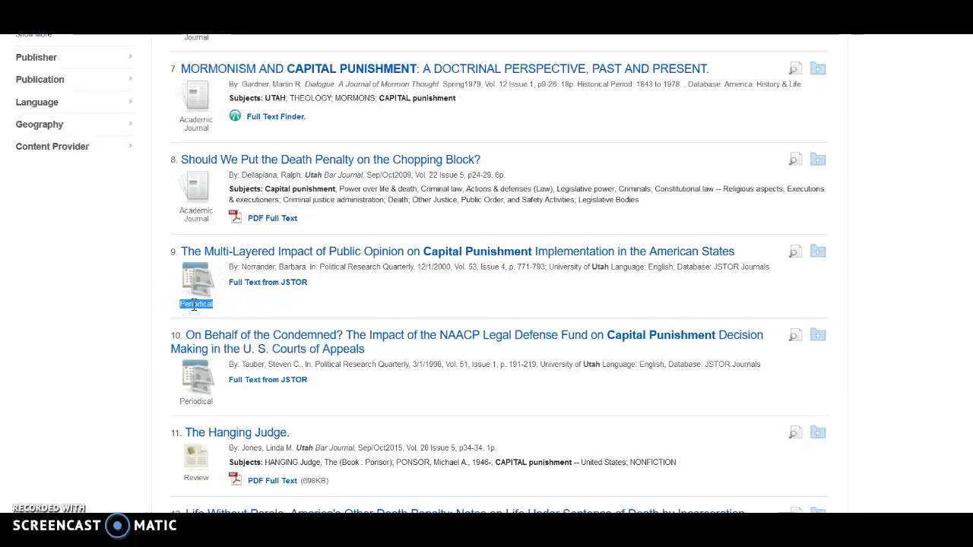
pyautogui.click(199, 418)
pyautogui.scroll(-3, 194, 403)
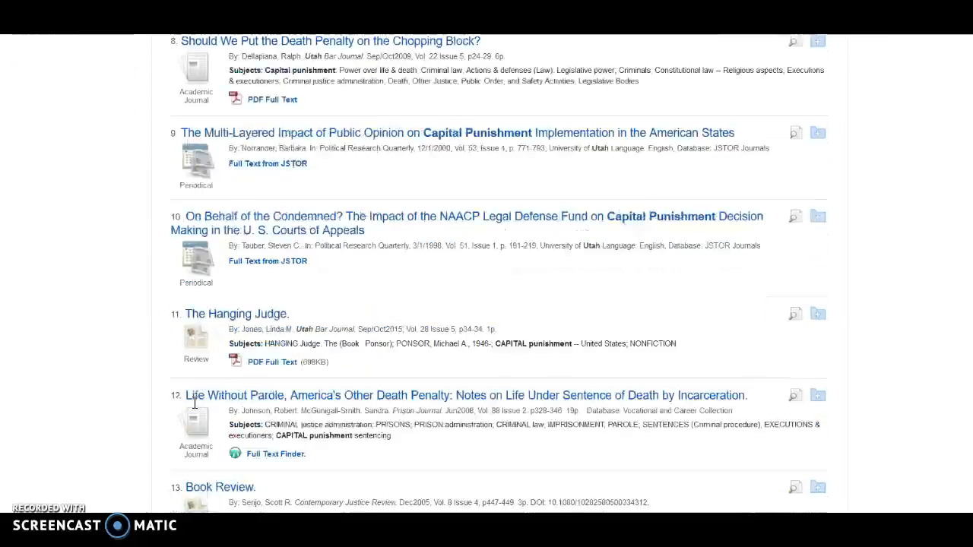
# Check the total number of peer-reviewed results and the years covered by the Publication Date limiter.
pyautogui.scroll(9, 216, 395)
pyautogui.scroll(5, 205, 380)
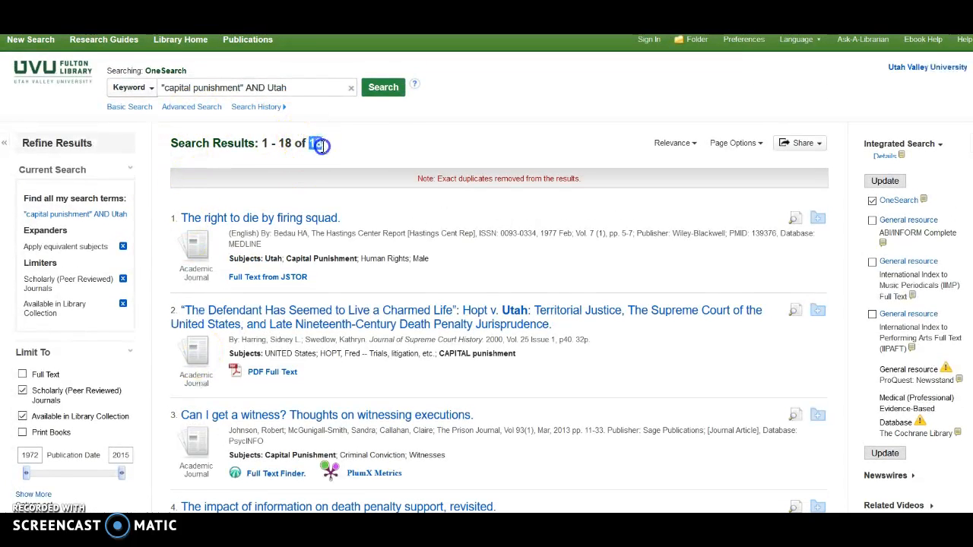
pyautogui.doubleClick(314, 144)
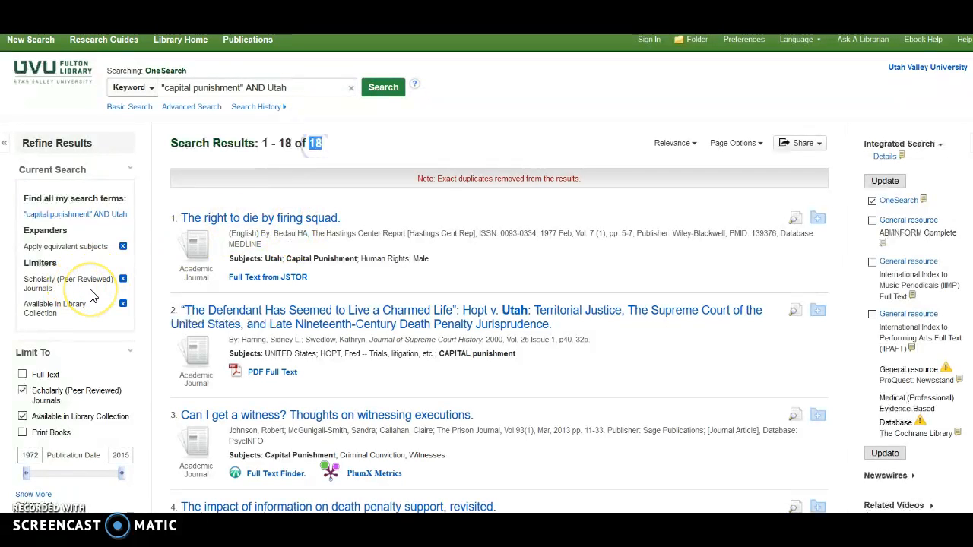
pyautogui.scroll(-3, 104, 296)
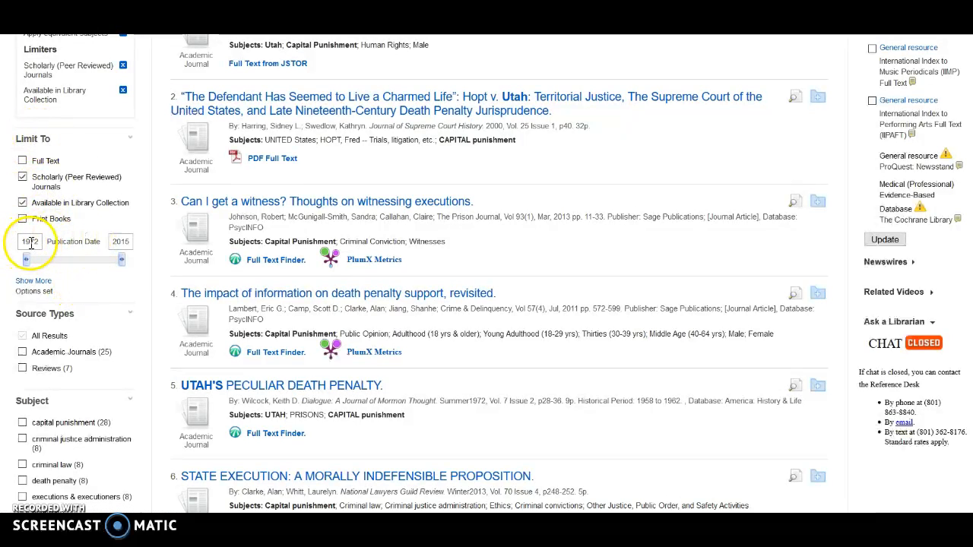
pyautogui.click(121, 241)
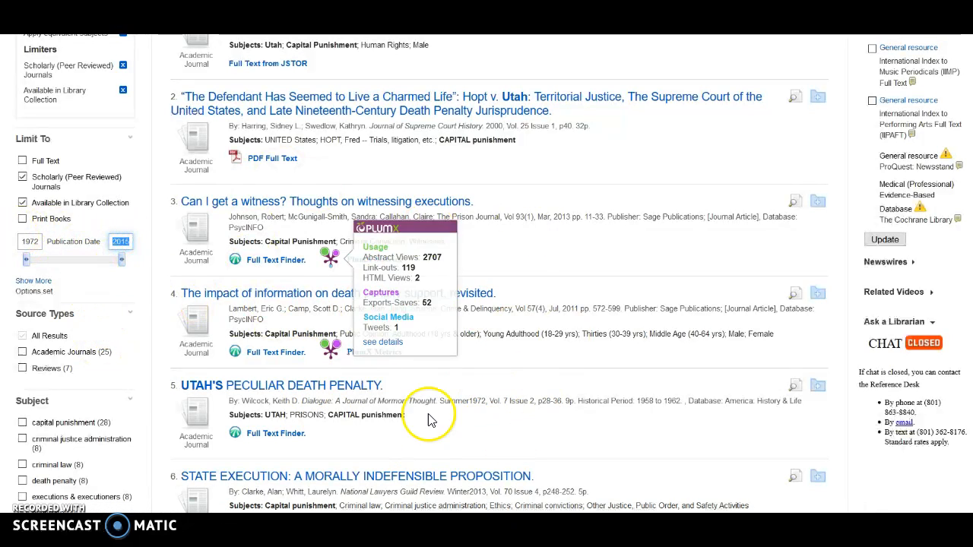
pyautogui.scroll(3, 266, 281)
pyautogui.doubleClick(315, 143)
pyautogui.scroll(-1, 281, 323)
pyautogui.scroll(-3, 281, 323)
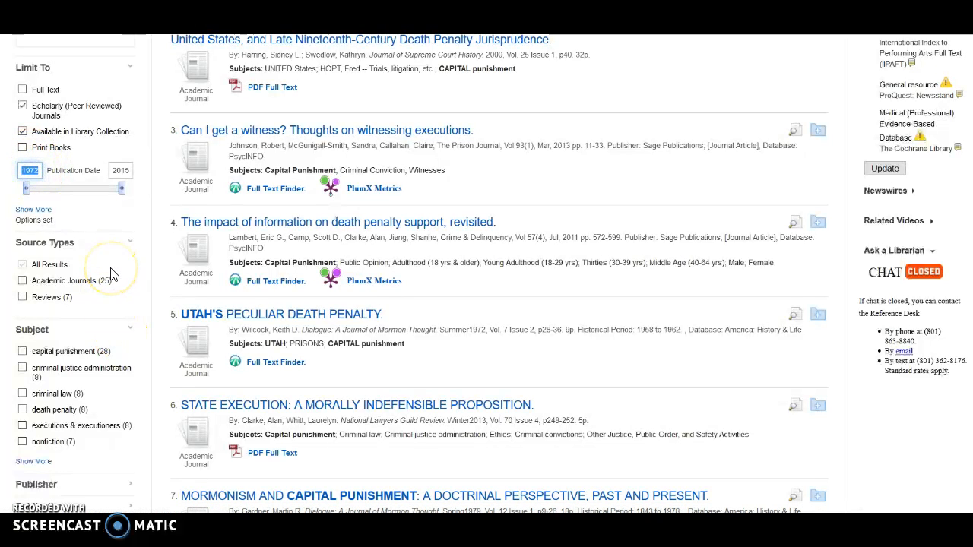
# Try to set the start year of the Publication Date range to 1971.
pyautogui.click(28, 190)
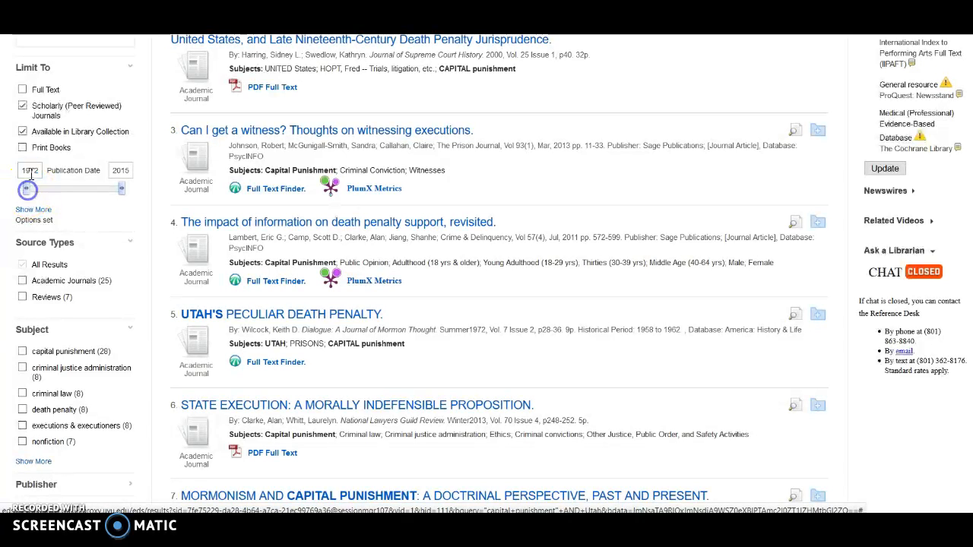
pyautogui.click(30, 171)
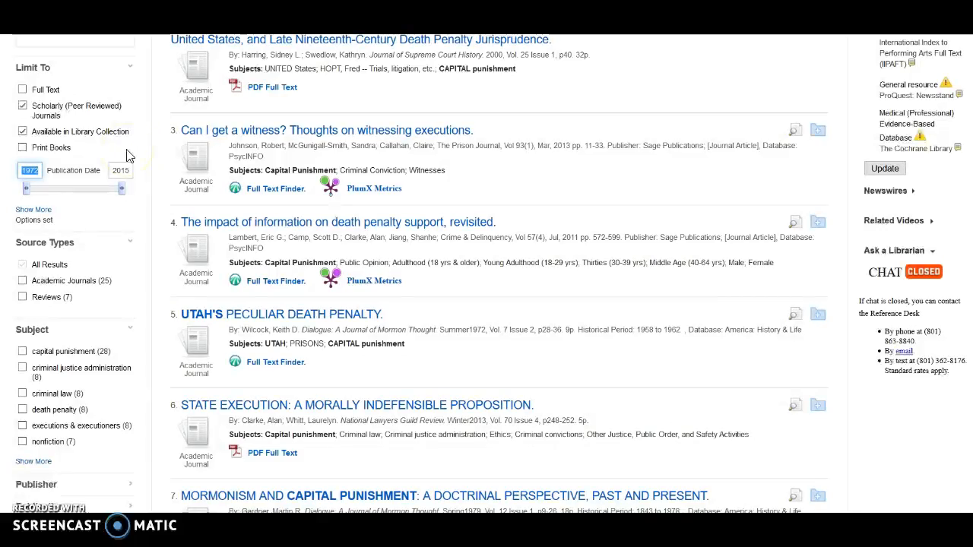
pyautogui.write('1971')
pyautogui.press('Return')
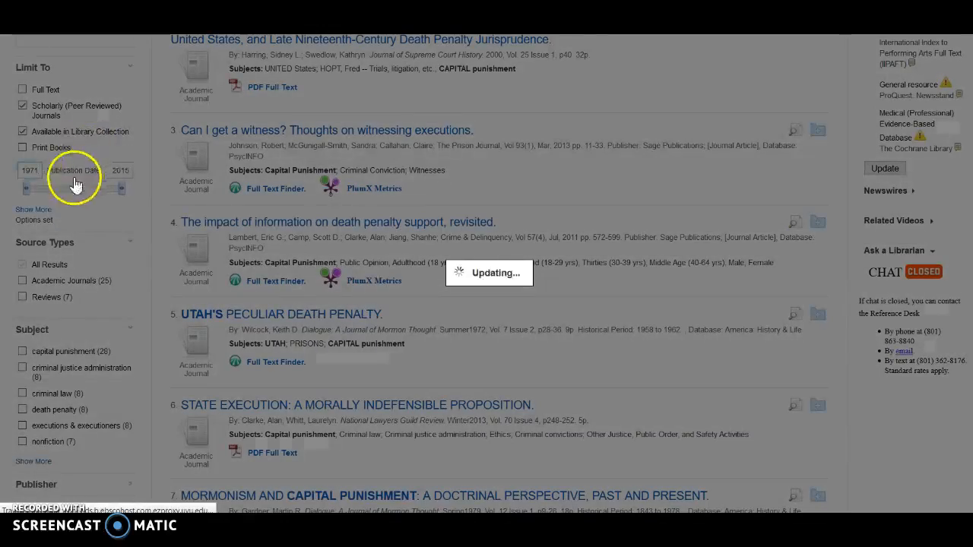
pyautogui.scroll(-4, 96, 271)
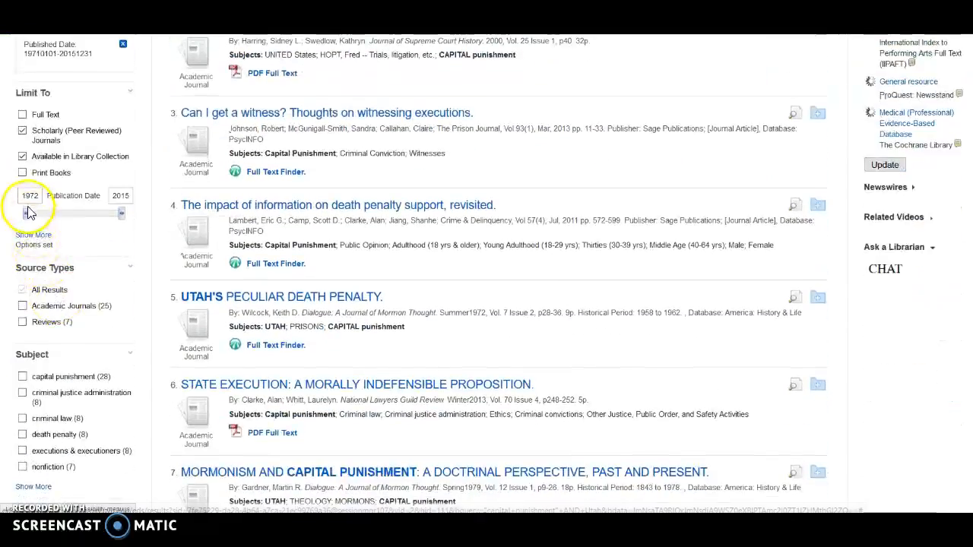
pyautogui.doubleClick(28, 196)
pyautogui.write('1971')
pyautogui.press('Return')
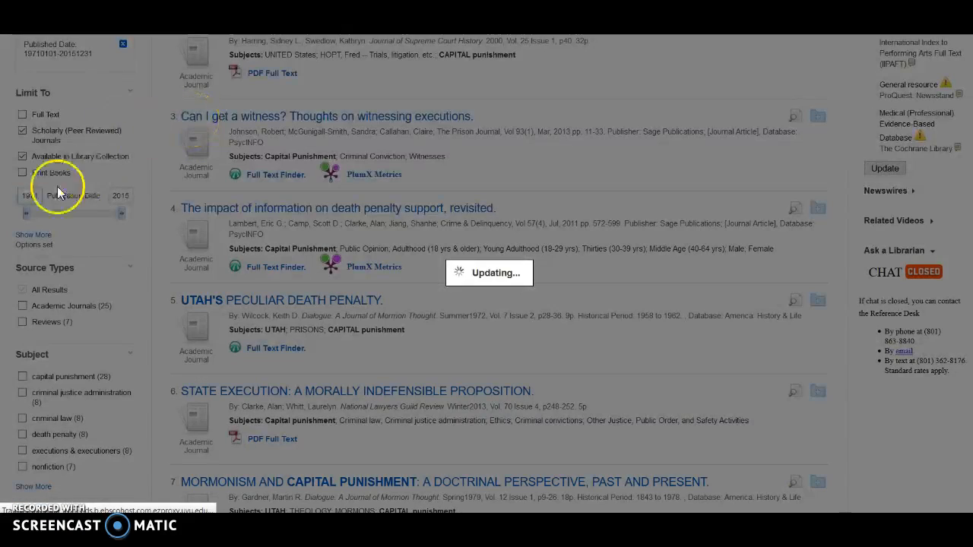
# Restrict the results to recent publications by setting the Publication Date start year to 2015.
pyautogui.scroll(-3, 122, 289)
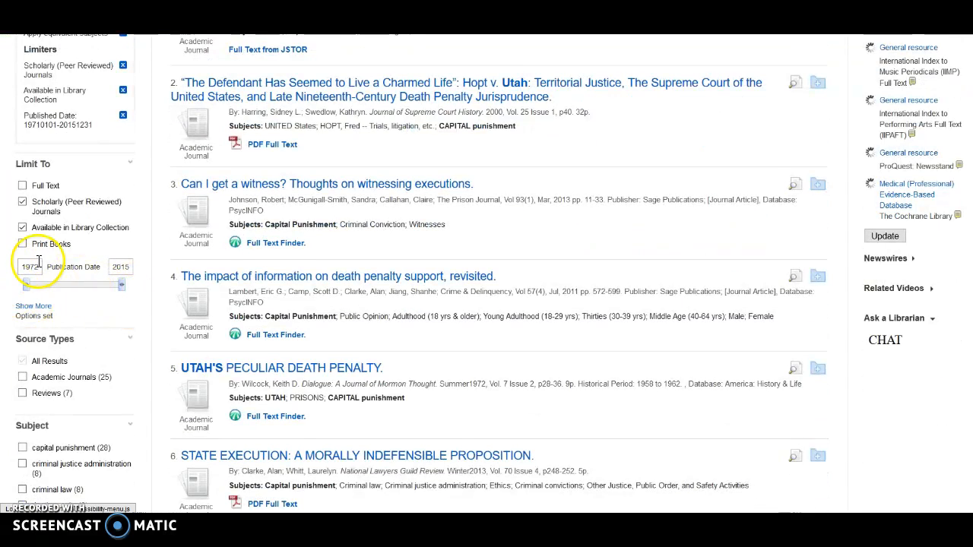
pyautogui.press('BackSpace')
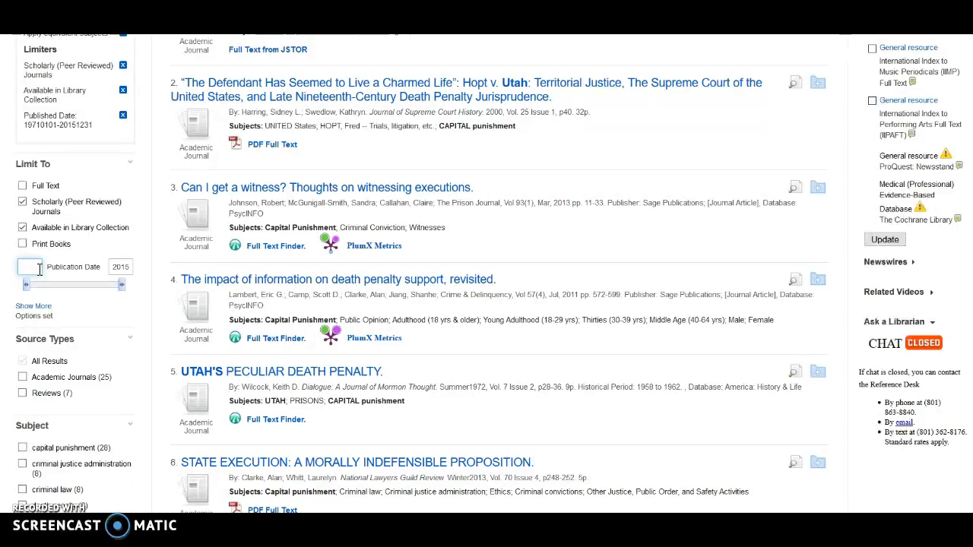
pyautogui.write('2015')
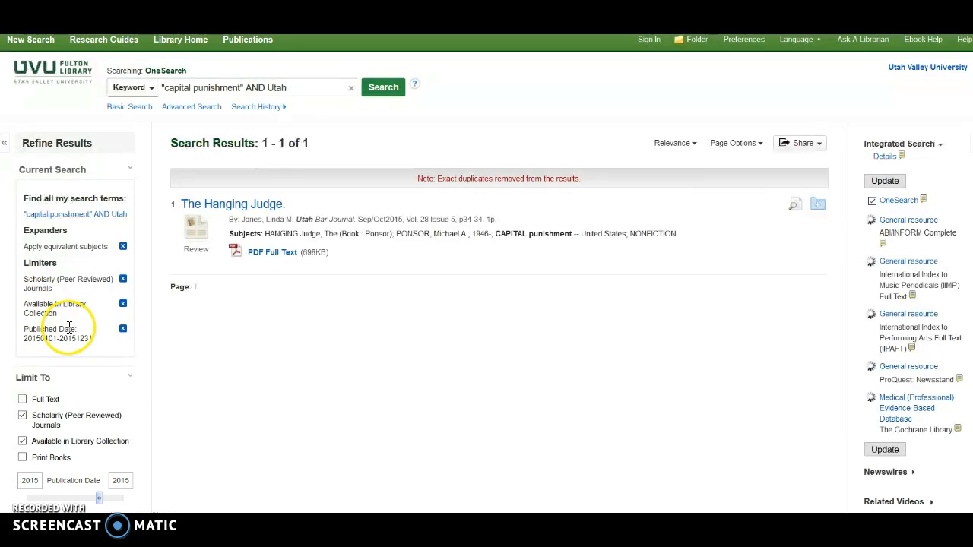
# Set the start year of the Publication Date range to 2006 and check the number of results.
pyautogui.scroll(-3, 68, 335)
pyautogui.scroll(-2, 67, 329)
pyautogui.click(32, 124)
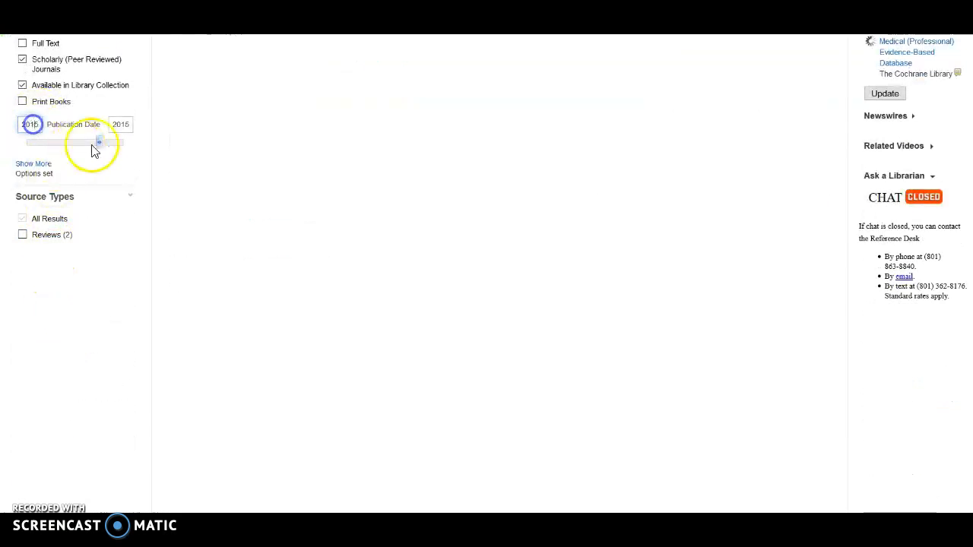
pyautogui.click(98, 144)
pyautogui.click(60, 148)
pyautogui.click(30, 124)
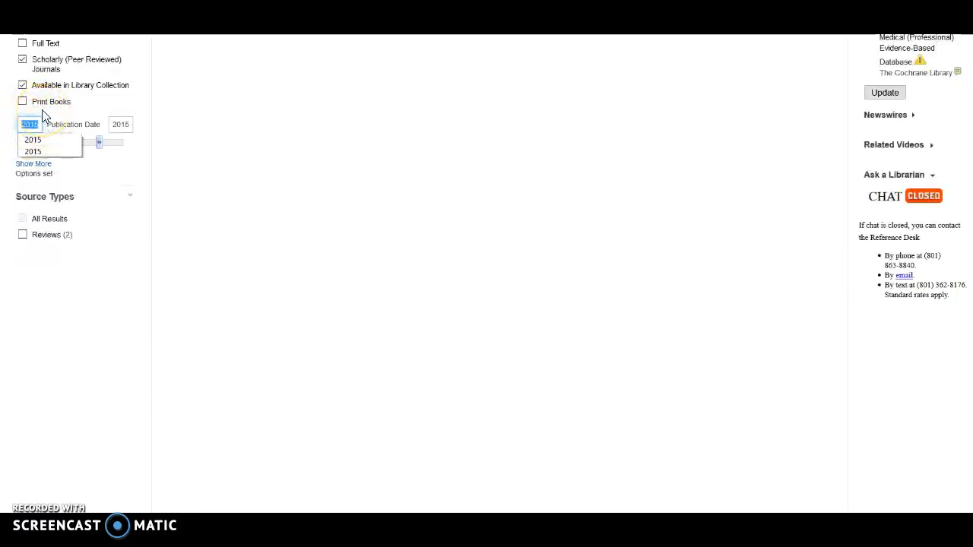
pyautogui.write('2')
pyautogui.press('Return')
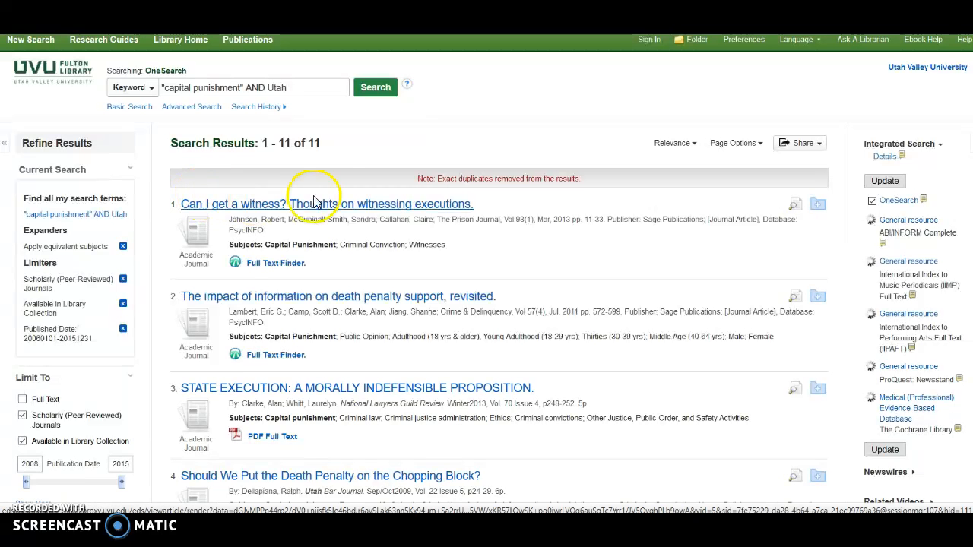
pyautogui.doubleClick(313, 143)
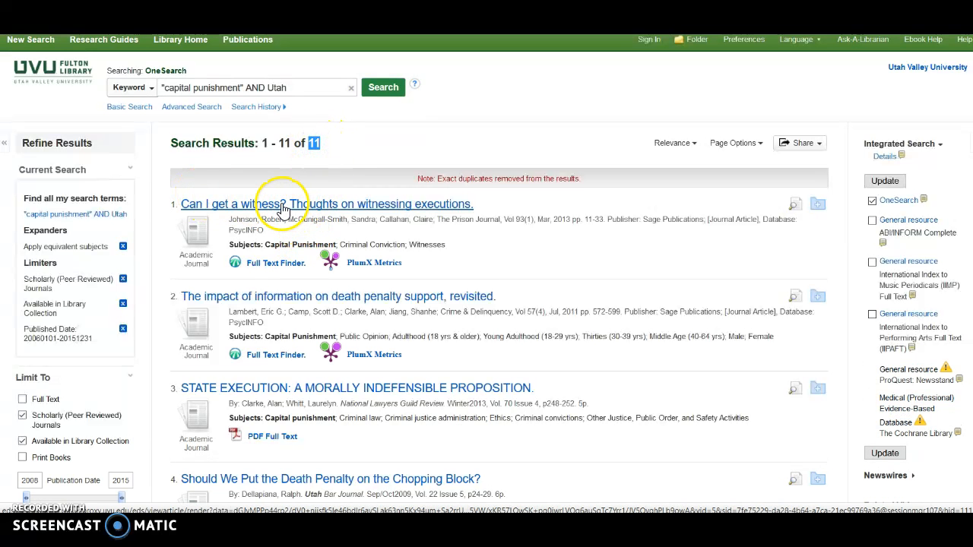
pyautogui.scroll(-2, 296, 194)
pyautogui.scroll(2, 297, 194)
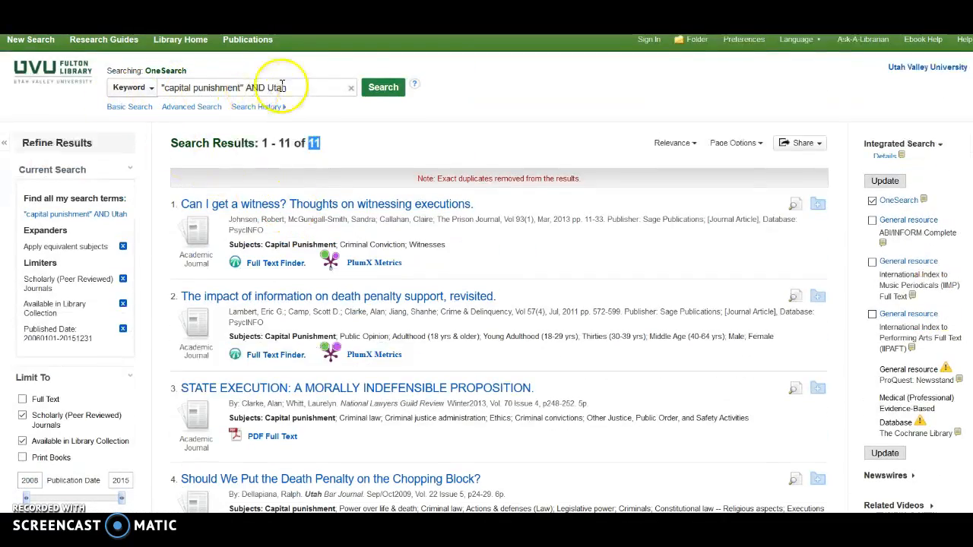
# Narrow the Publication Date range to start in 2011 and check the number of results.
pyautogui.scroll(-4, 286, 103)
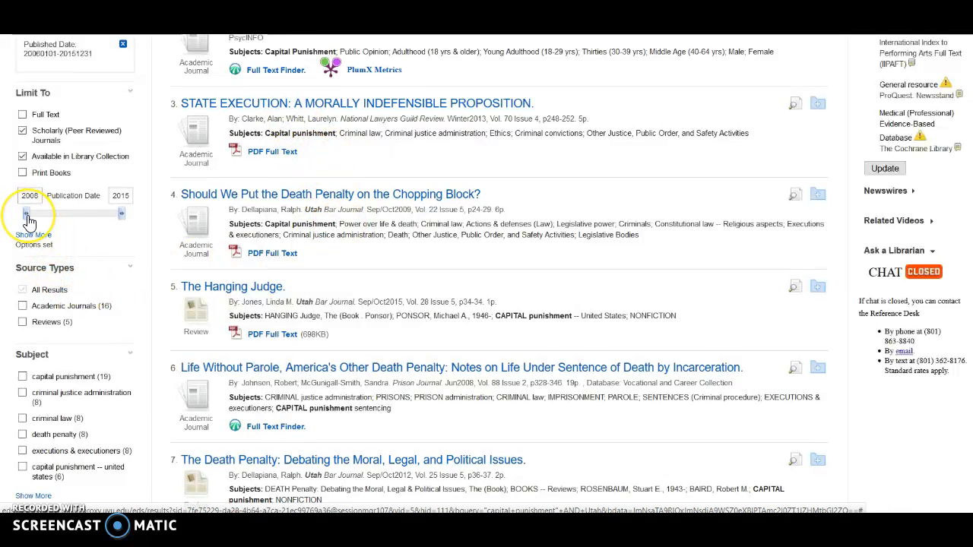
pyautogui.moveTo(27, 219); pyautogui.dragTo(68, 219)
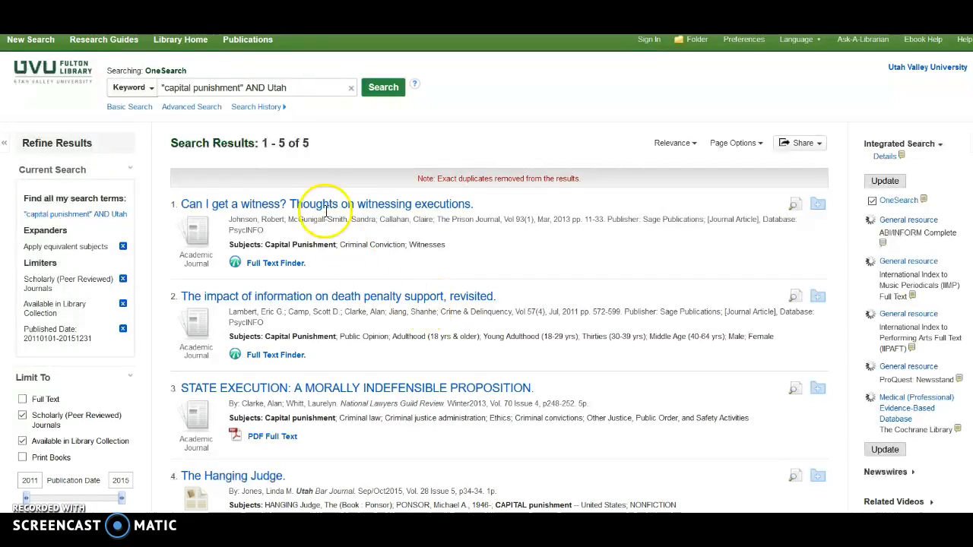
pyautogui.doubleClick(305, 145)
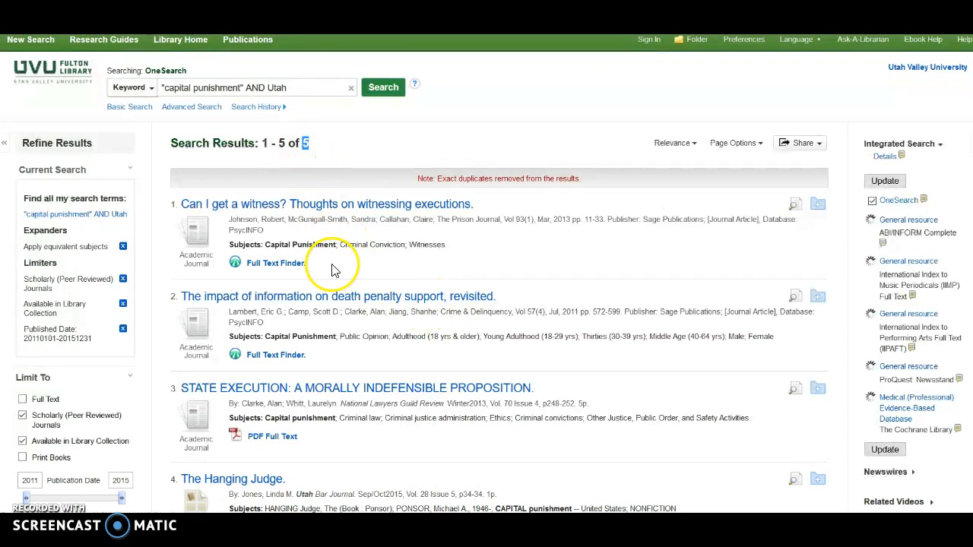
# Set the start year of the Publication Date range to 2000 and check the number of results.
pyautogui.scroll(-3, 250, 307)
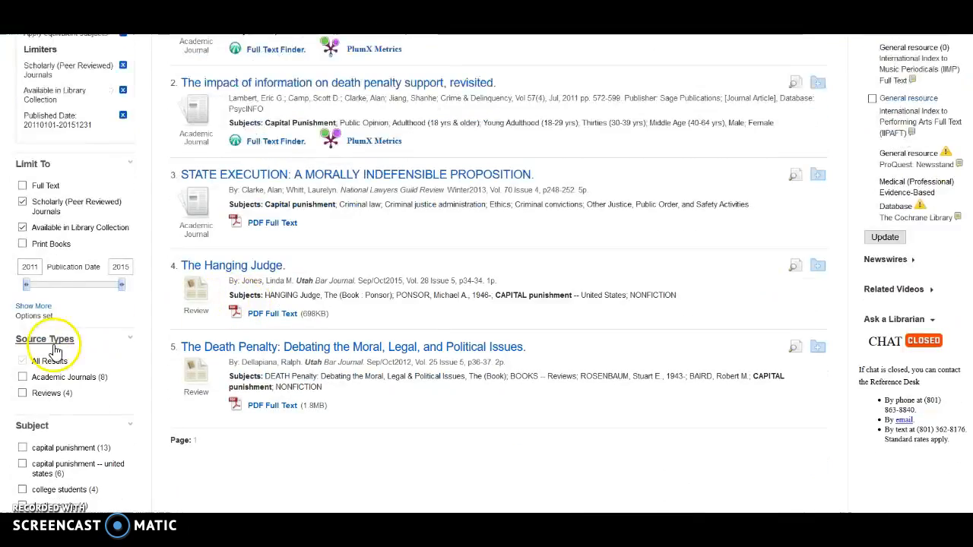
pyautogui.moveTo(38, 267)
pyautogui.mouseDown()
pyautogui.moveTo(20, 270)
pyautogui.moveTo(51, 267)
pyautogui.mouseUp()
pyautogui.write('2000')
pyautogui.press('Return')
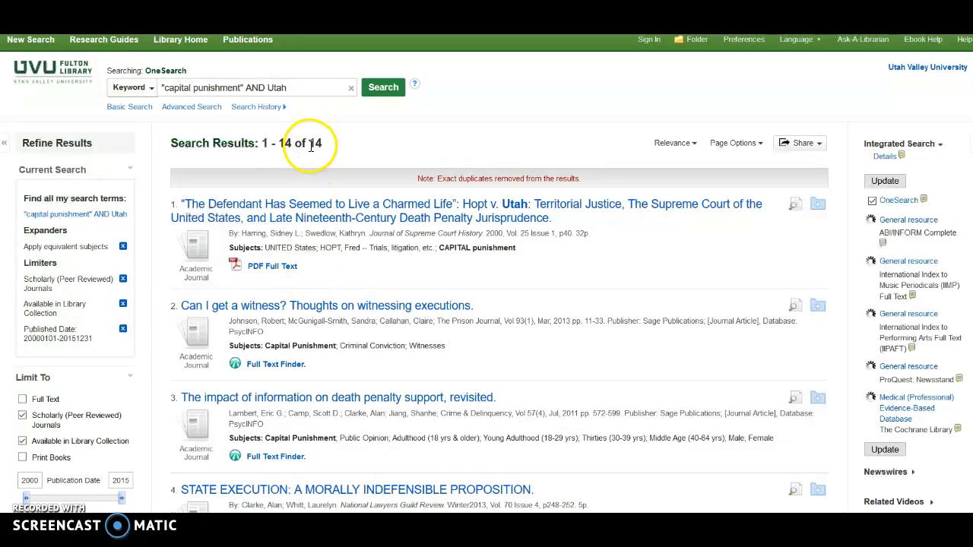
pyautogui.doubleClick(312, 143)
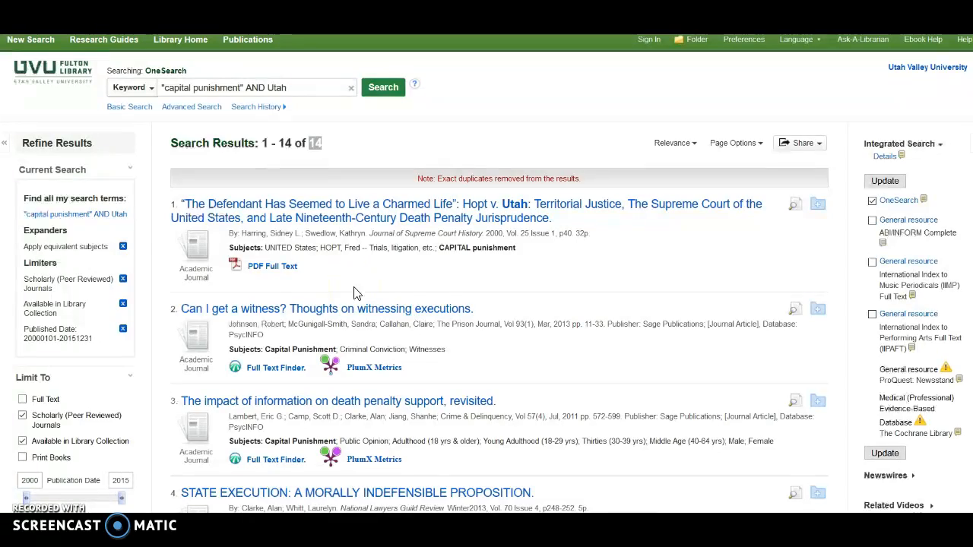
# Open the detailed record of the article "Should We Put the Death Penalty on the Chopping Block?" from the results.
pyautogui.scroll(-2, 358, 291)
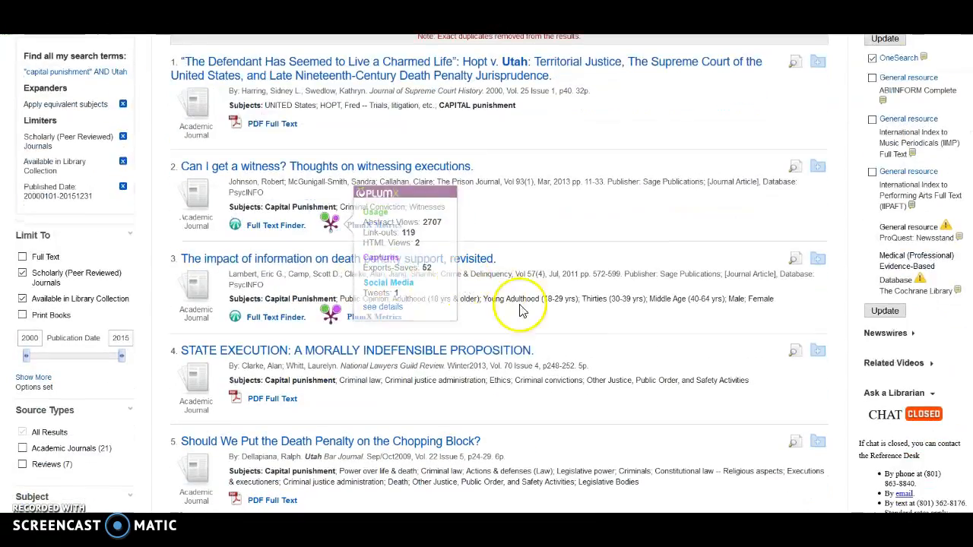
pyautogui.scroll(-1, 561, 316)
pyautogui.scroll(-1, 561, 316)
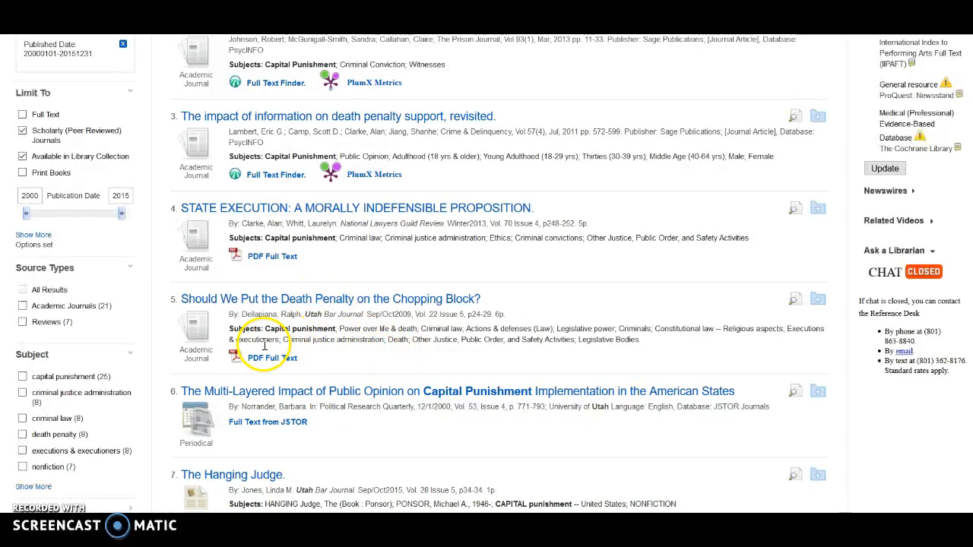
pyautogui.click(347, 299)
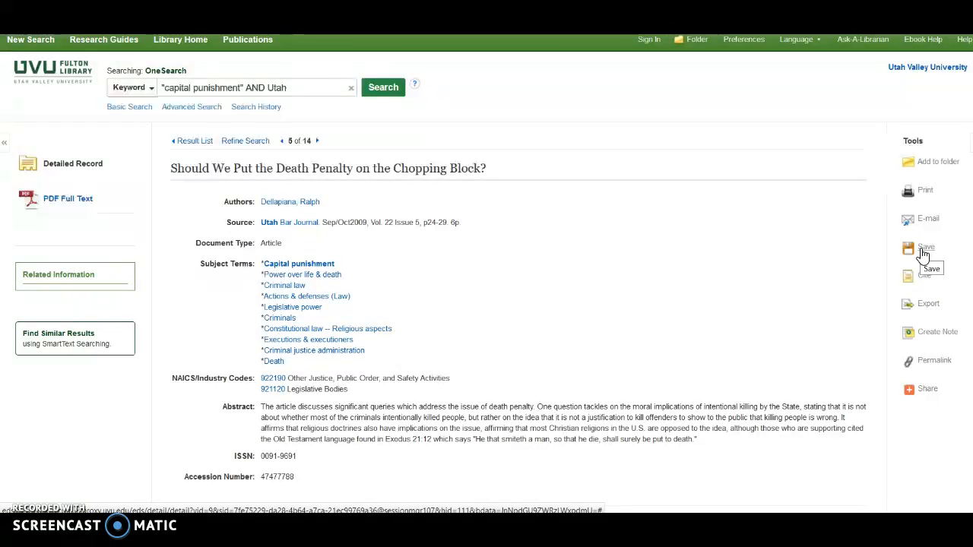
# Display the article's citation formats and highlight the note about checking personal names, capitalization, and dates.
pyautogui.click(926, 255)
pyautogui.click(928, 228)
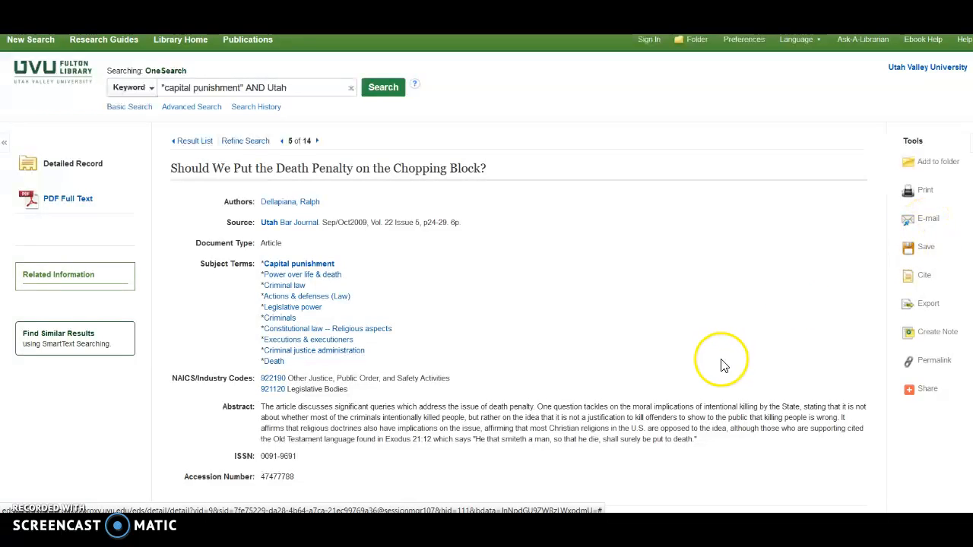
pyautogui.click(924, 282)
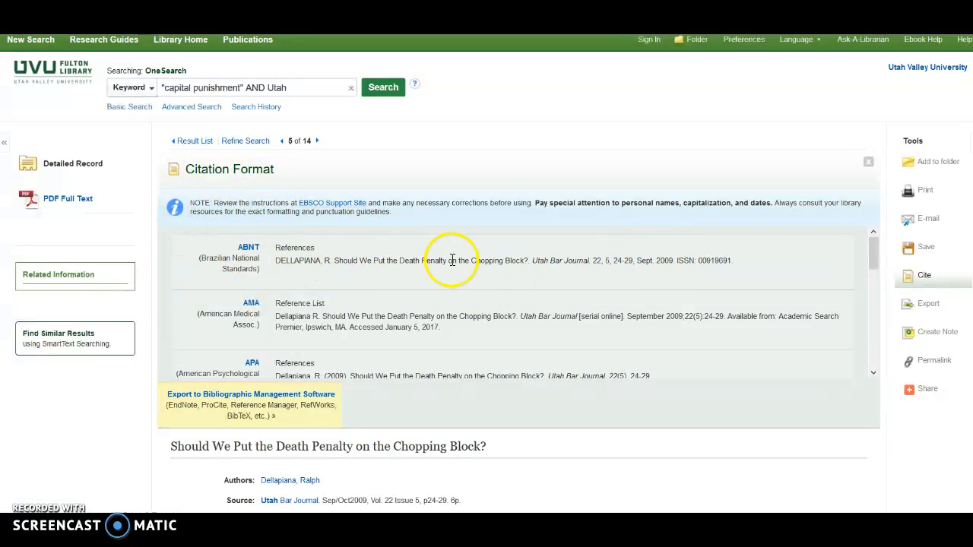
pyautogui.moveTo(556, 203); pyautogui.dragTo(761, 199)
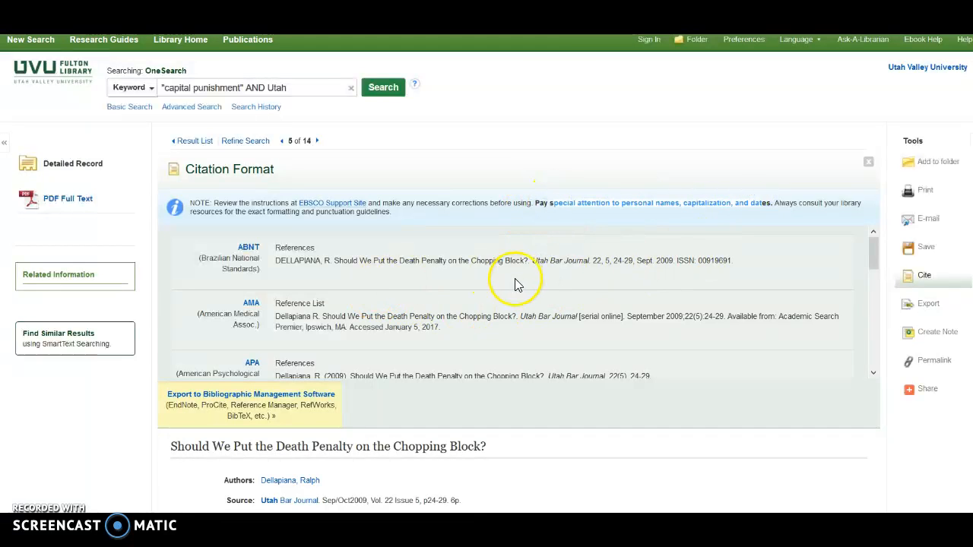
# Examine the article's MLA Works Cited entry, highlighting the whole citation and its volume, issue, year, and page details.
pyautogui.scroll(-5, 507, 289)
pyautogui.scroll(-3, 500, 292)
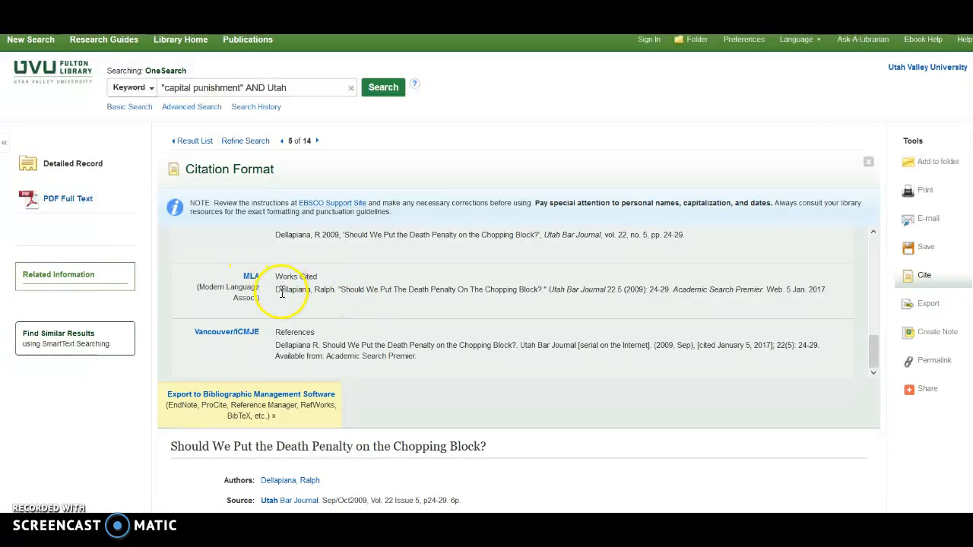
pyautogui.moveTo(278, 291); pyautogui.dragTo(467, 292)
pyautogui.click(733, 269)
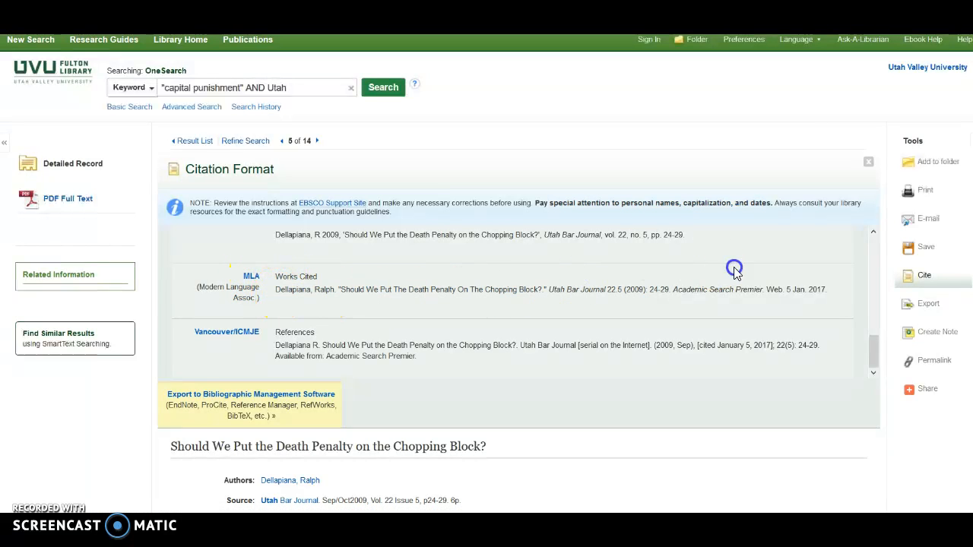
pyautogui.tripleClick(827, 289)
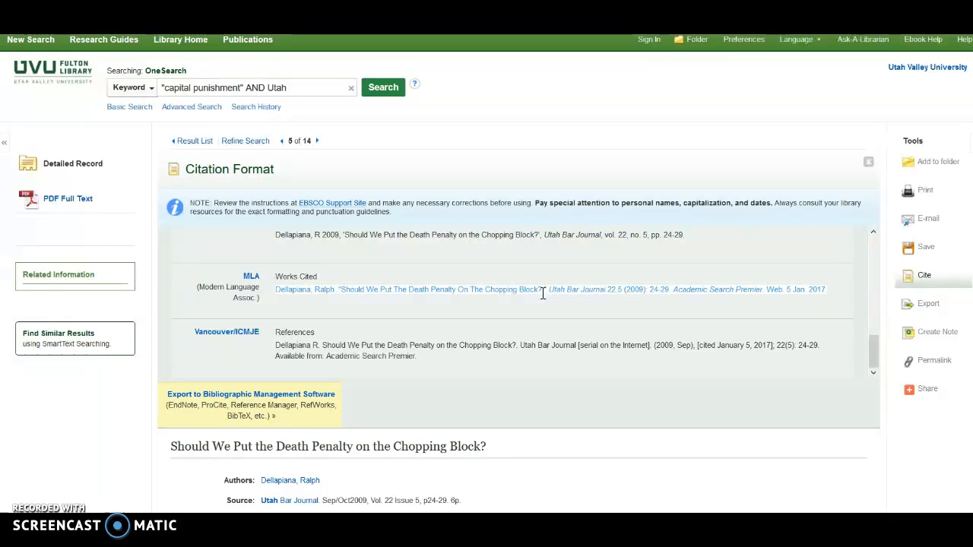
pyautogui.moveTo(606, 289); pyautogui.dragTo(672, 290)
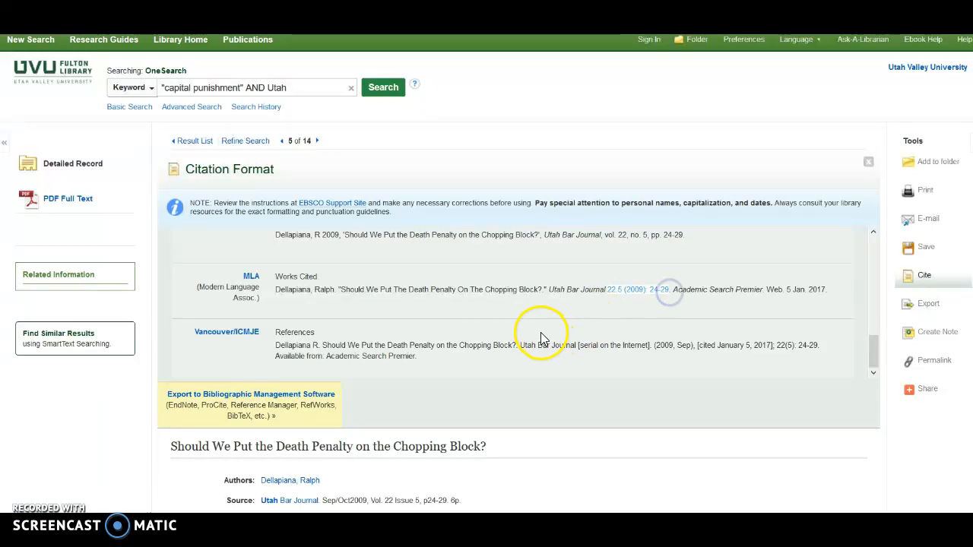
pyautogui.click(534, 291)
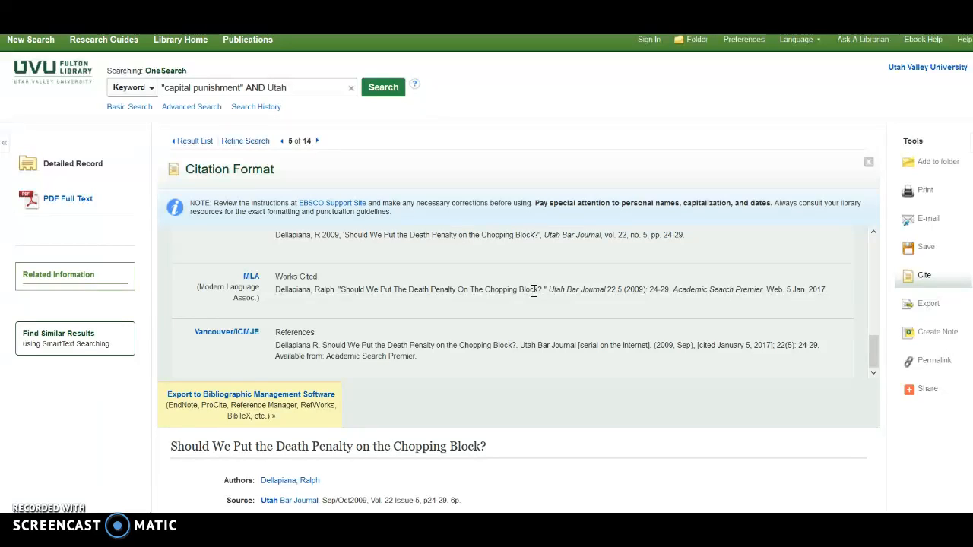
pyautogui.click(504, 289)
pyautogui.moveTo(276, 292); pyautogui.dragTo(834, 295)
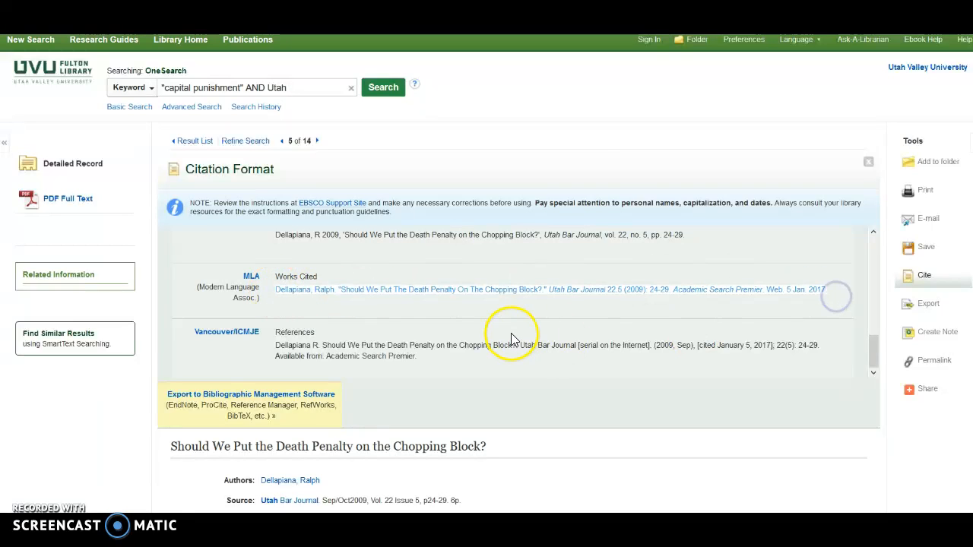
pyautogui.click(387, 297)
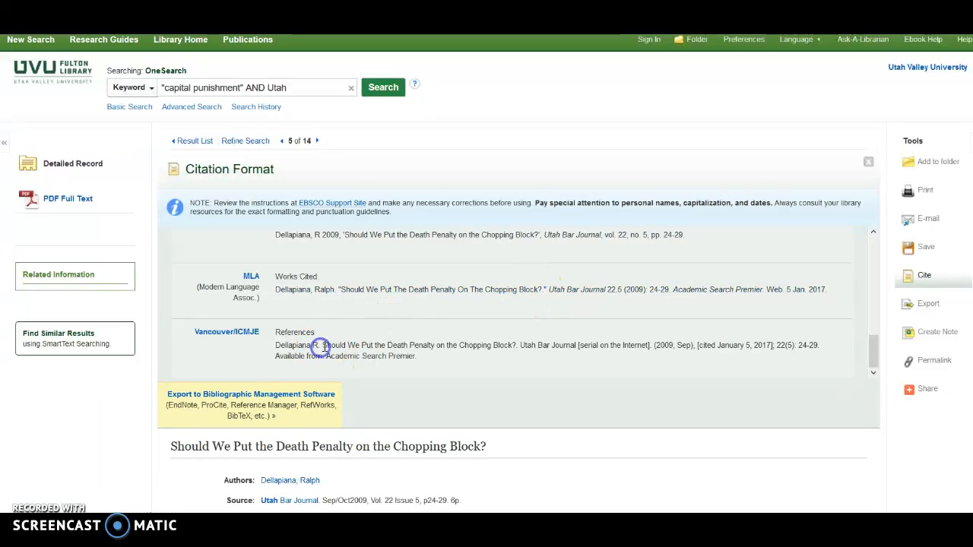
# Examine the article's AMA reference among the citation styles, checking where its second line begins.
pyautogui.scroll(-3, 322, 351)
pyautogui.scroll(2, 487, 119)
pyautogui.scroll(3, 456, 152)
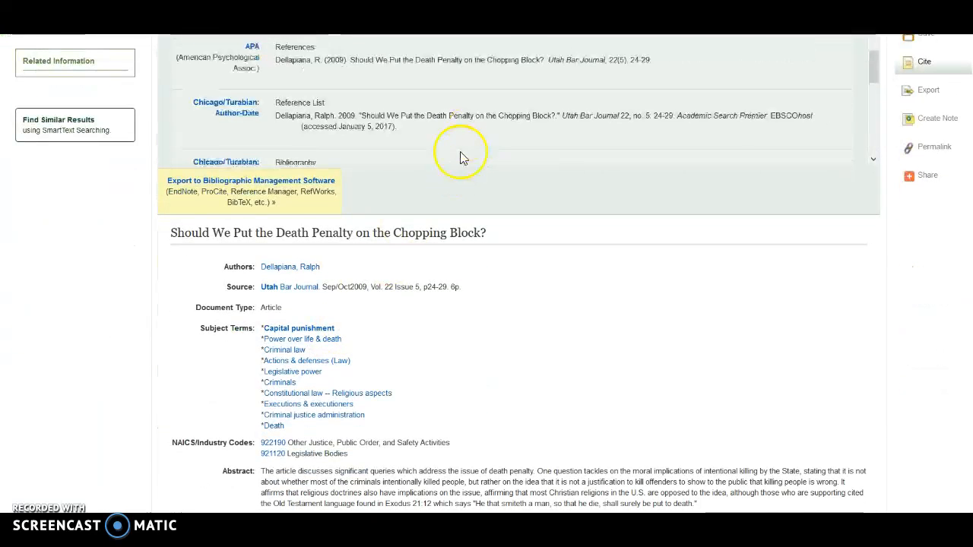
pyautogui.scroll(-1, 372, 137)
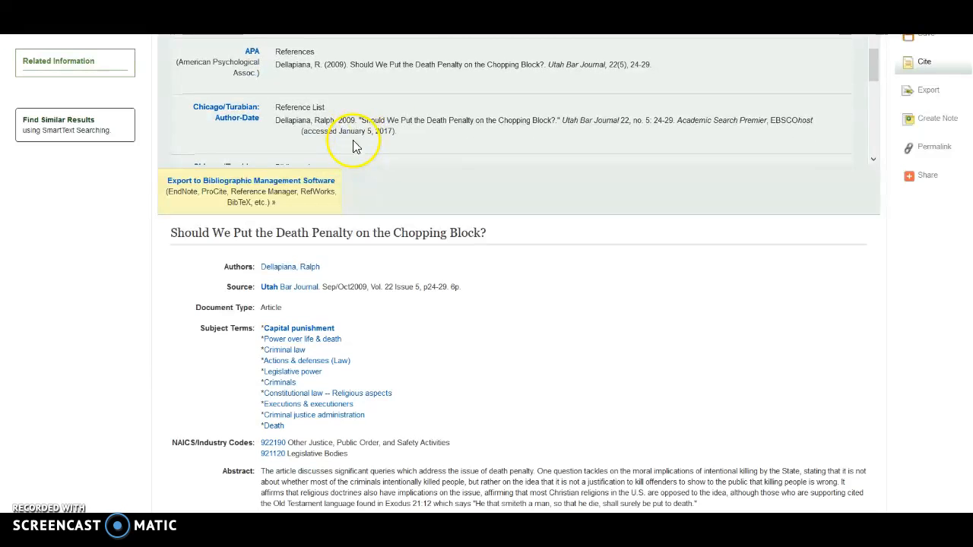
pyautogui.scroll(2, 395, 148)
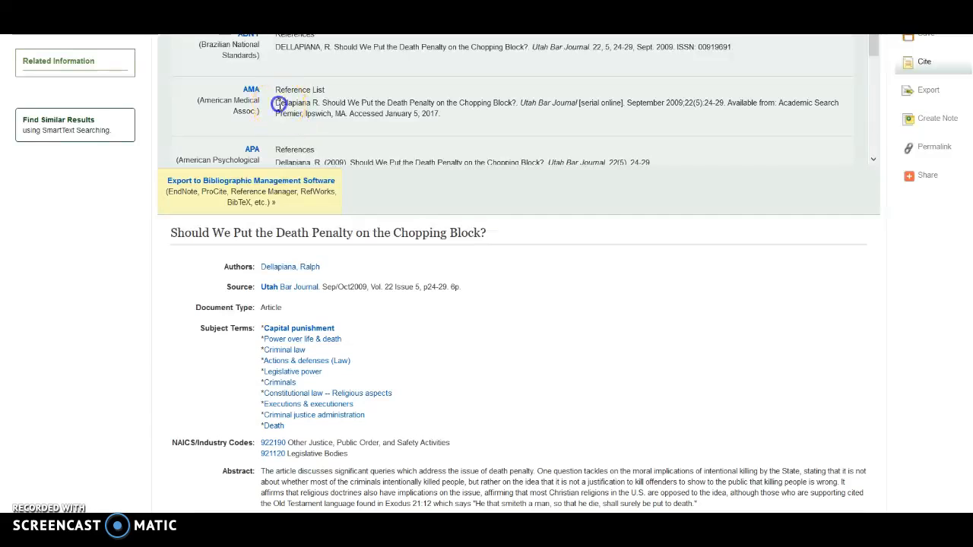
pyautogui.moveTo(278, 105); pyautogui.dragTo(408, 112)
pyautogui.click(274, 115)
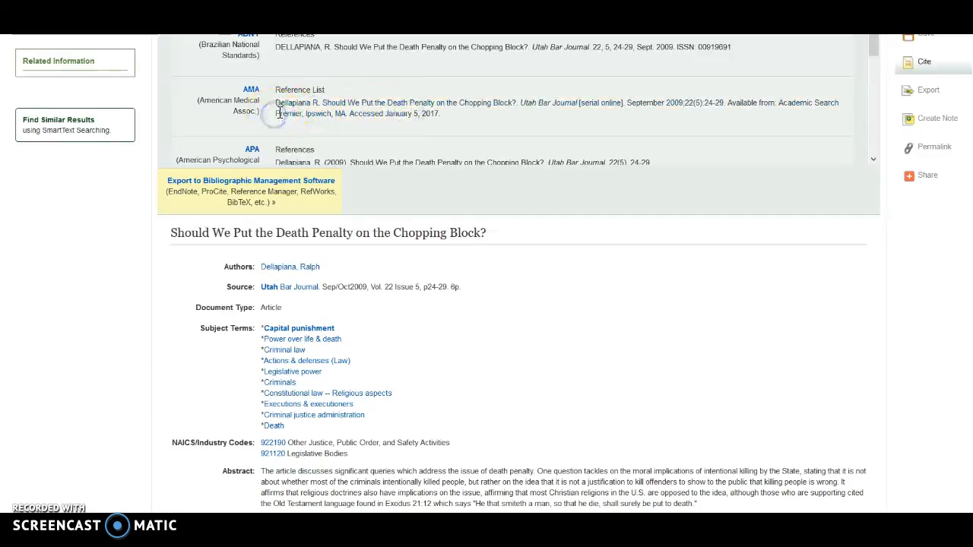
pyautogui.click(276, 114)
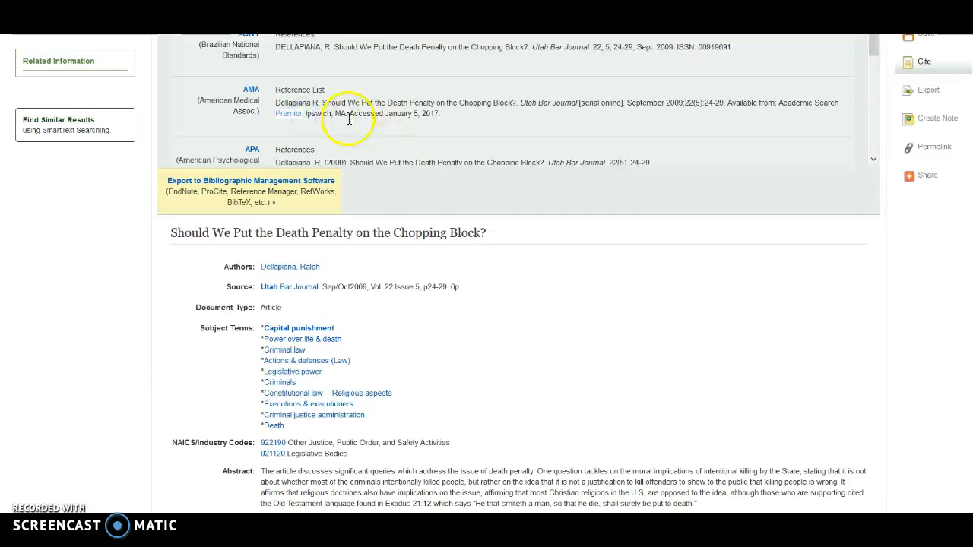
pyautogui.click(439, 114)
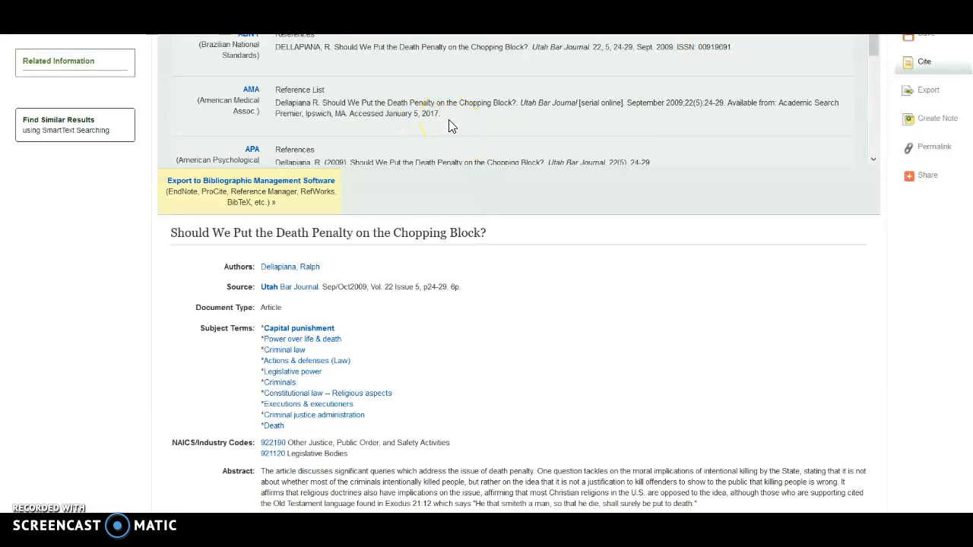
# Examine the article's Harvard reference, highlighting the full entry and checking where its second line begins.
pyautogui.scroll(-4, 448, 114)
pyautogui.scroll(1, 449, 106)
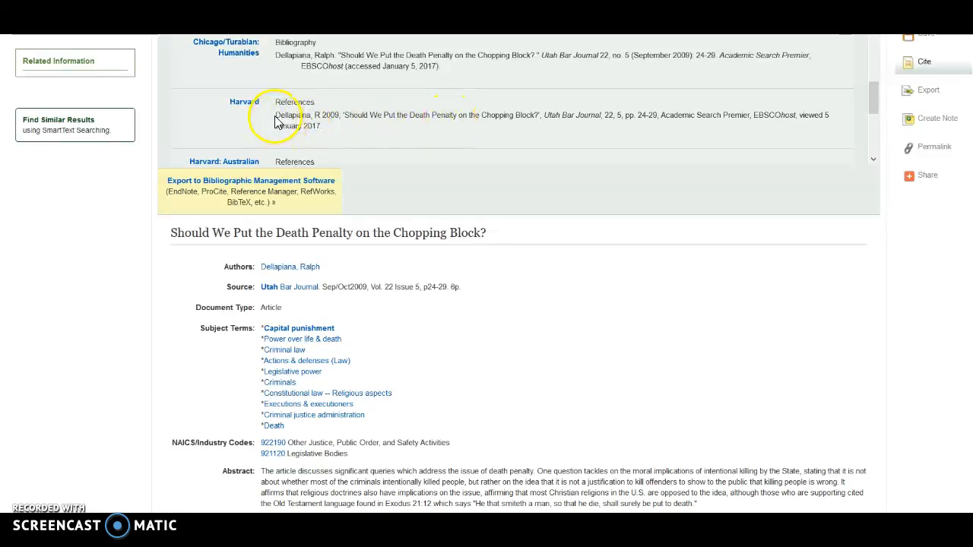
pyautogui.moveTo(275, 122); pyautogui.dragTo(336, 126)
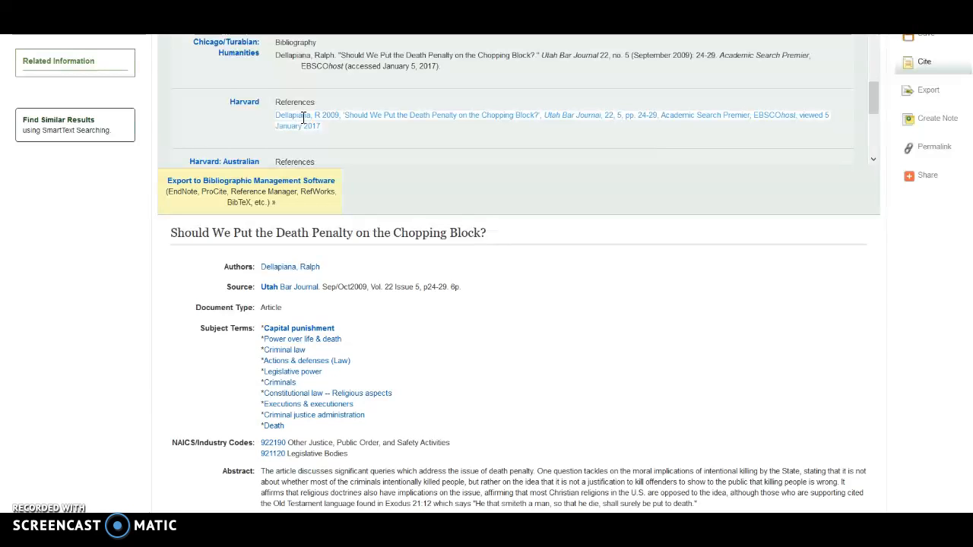
pyautogui.click(276, 125)
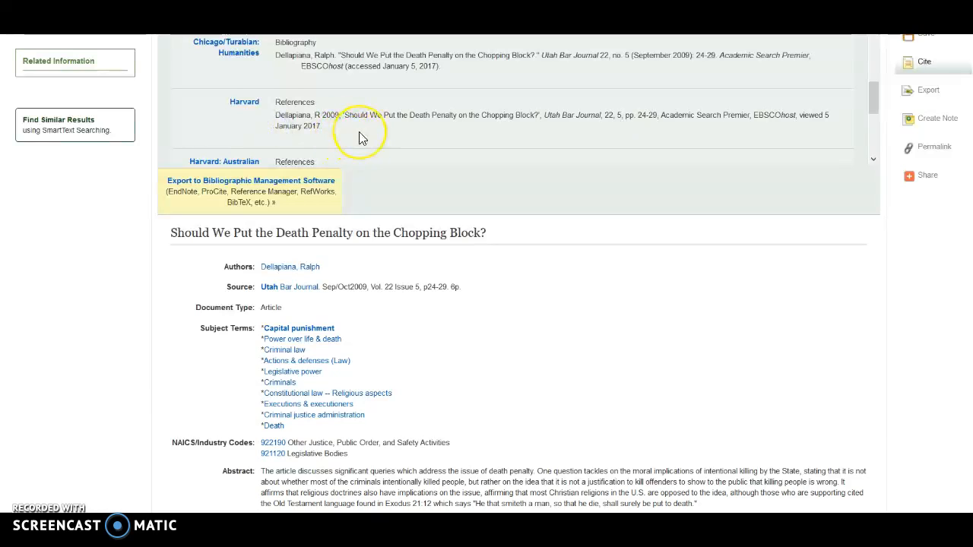
pyautogui.click(406, 138)
# Close the article's citation formats and return to its detailed record.
pyautogui.scroll(3, 402, 140)
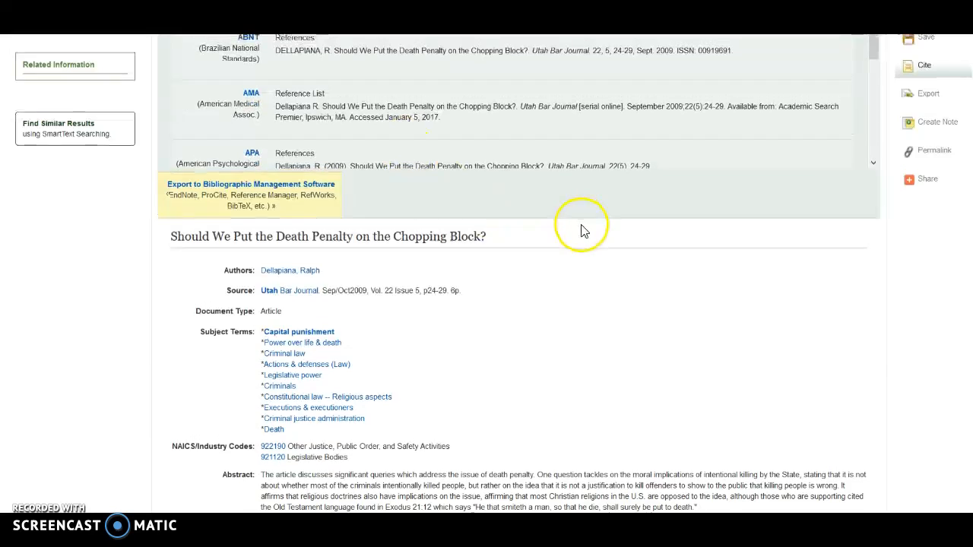
pyautogui.scroll(3, 684, 213)
pyautogui.click(869, 164)
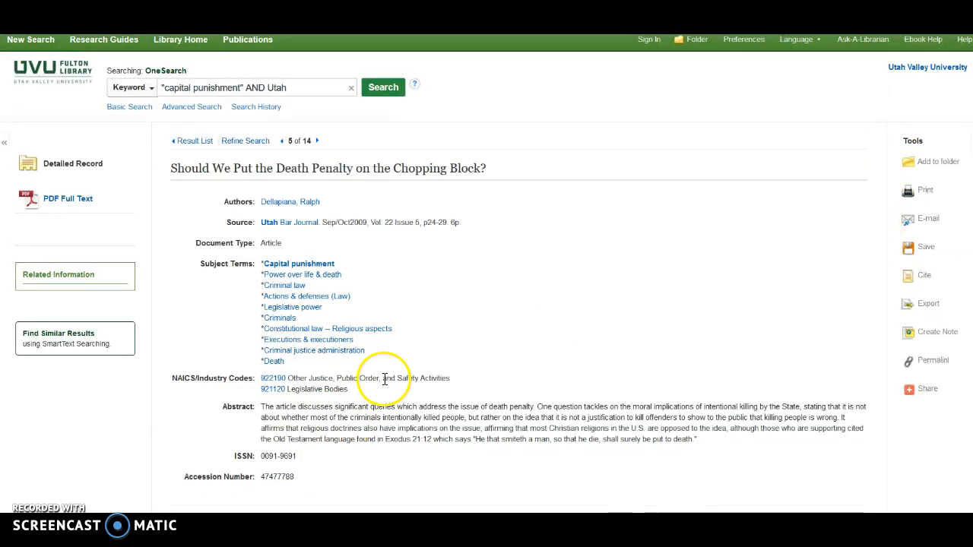